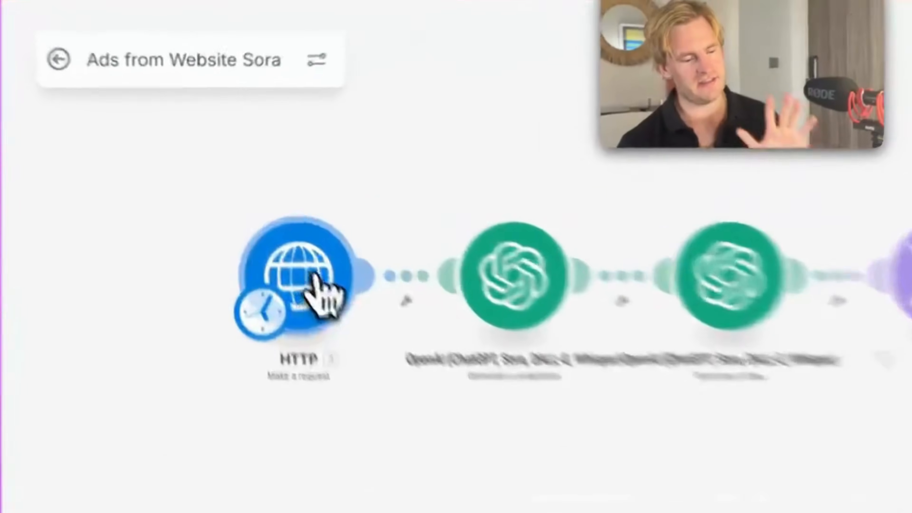
Inspect the URL set in the HTTP request module and view the Automation Superstars website it points to
left_click(264, 235)
left_click(675, 289)
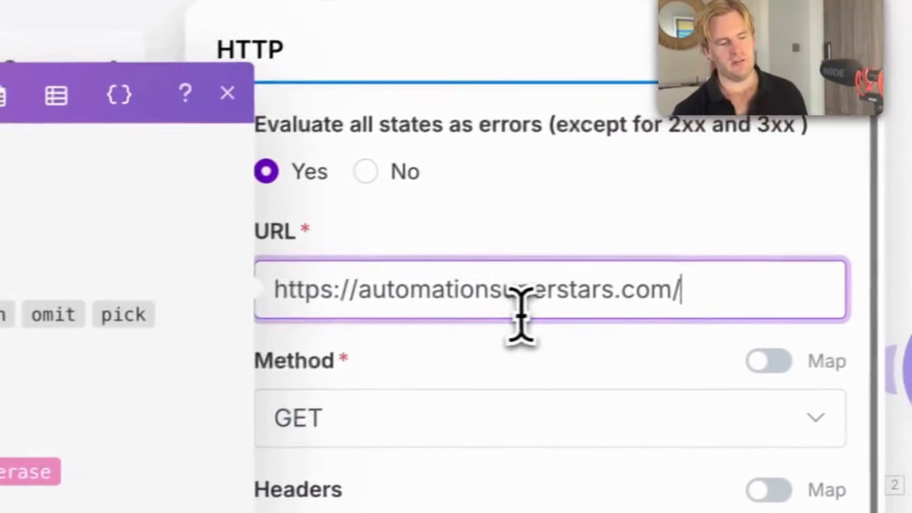
key("ctrl+a")
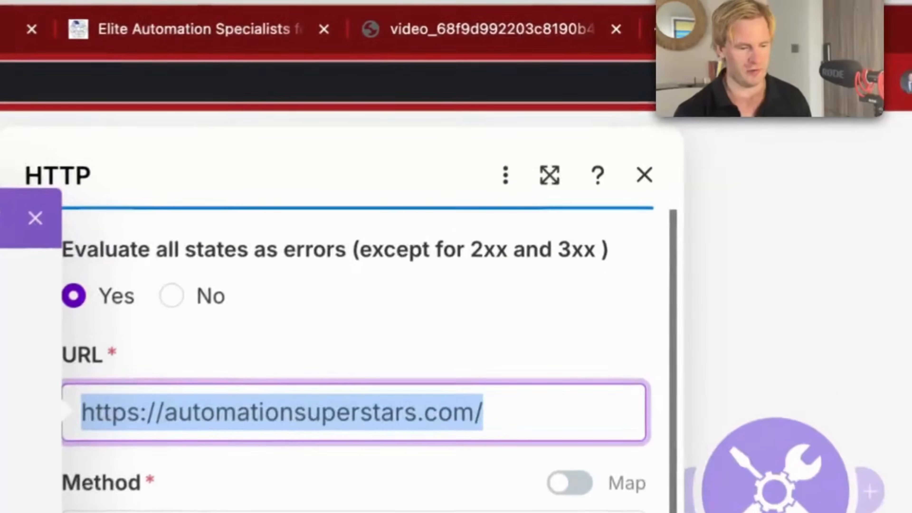
left_click(665, 30)
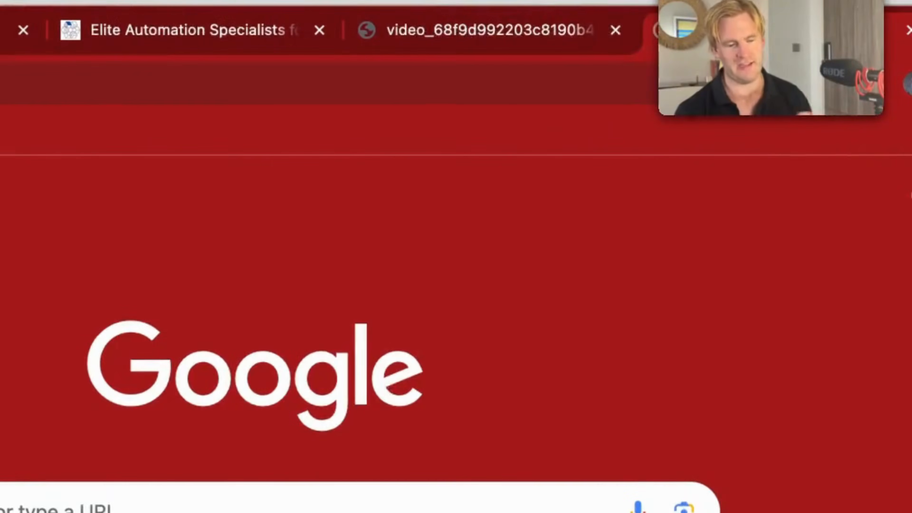
left_click(215, 30)
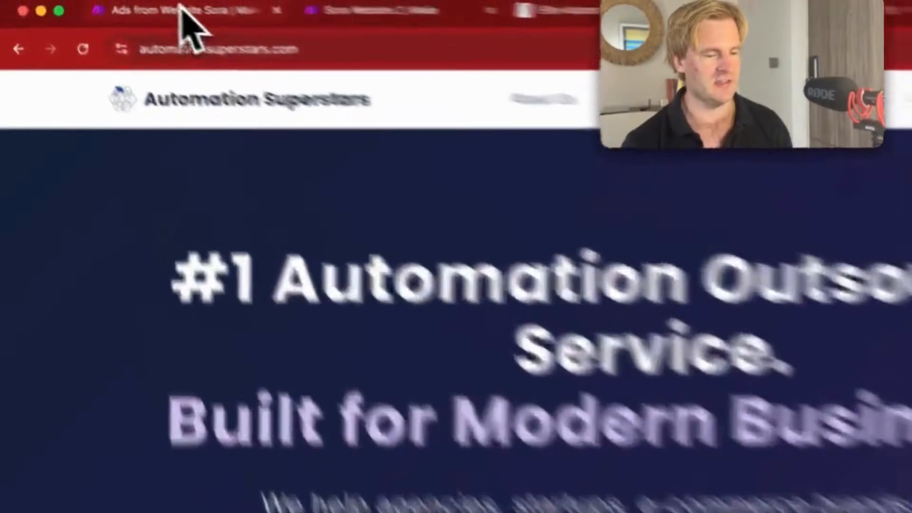
left_click(181, 13)
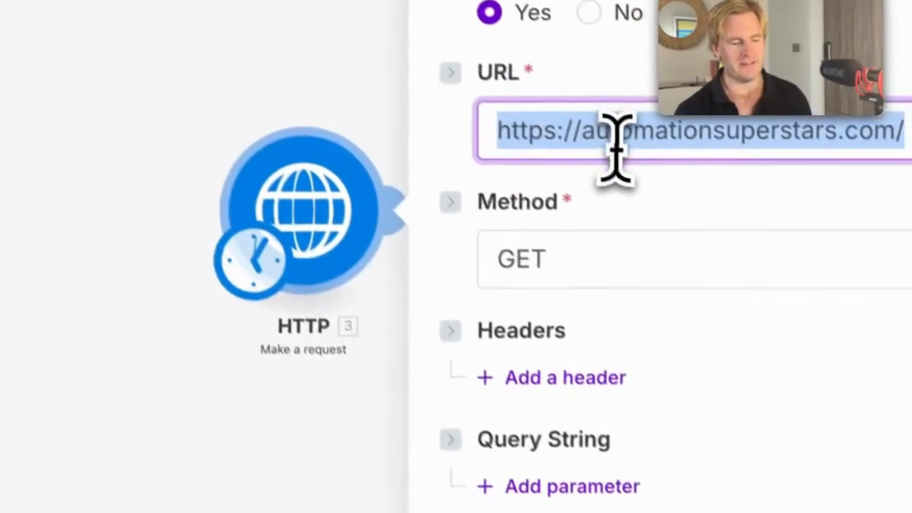
double_click(616, 149)
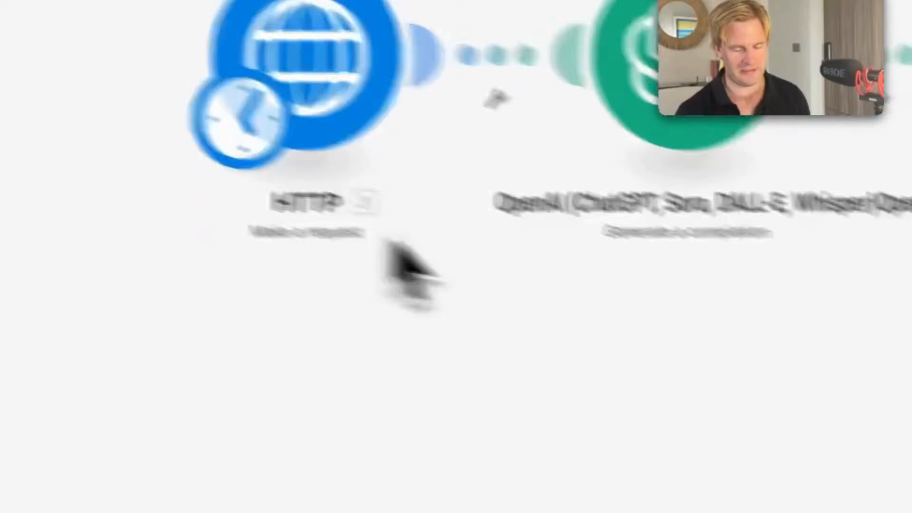
Look up the HTTP app in the module list and find its Make a request action
left_click(617, 400)
type("h")
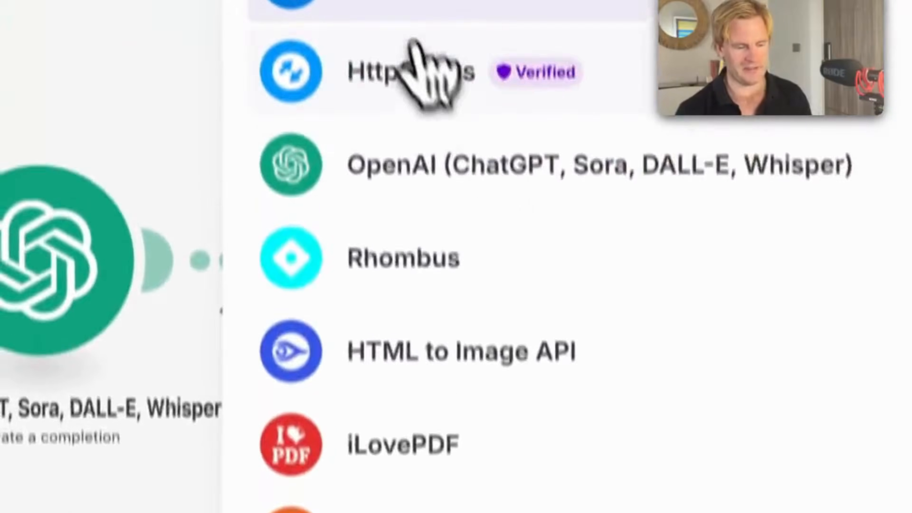
left_click(417, 68)
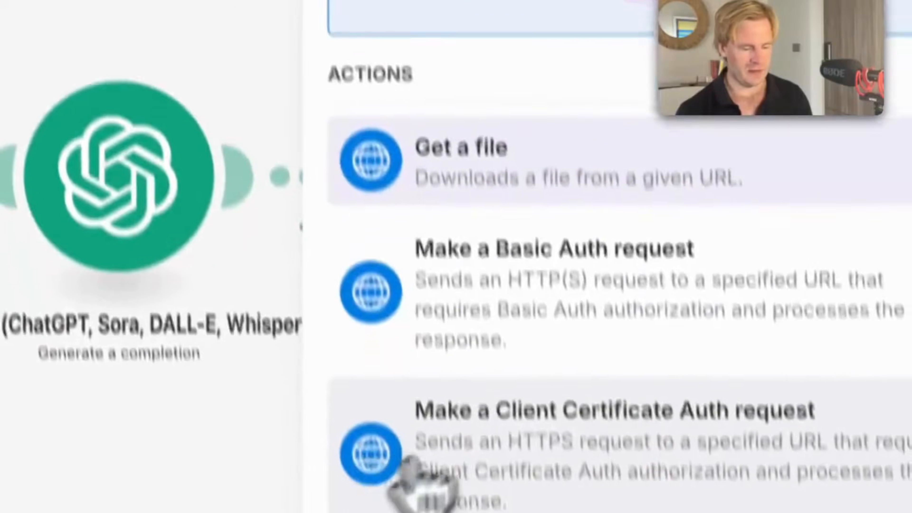
scroll(489, 397, "down", 10)
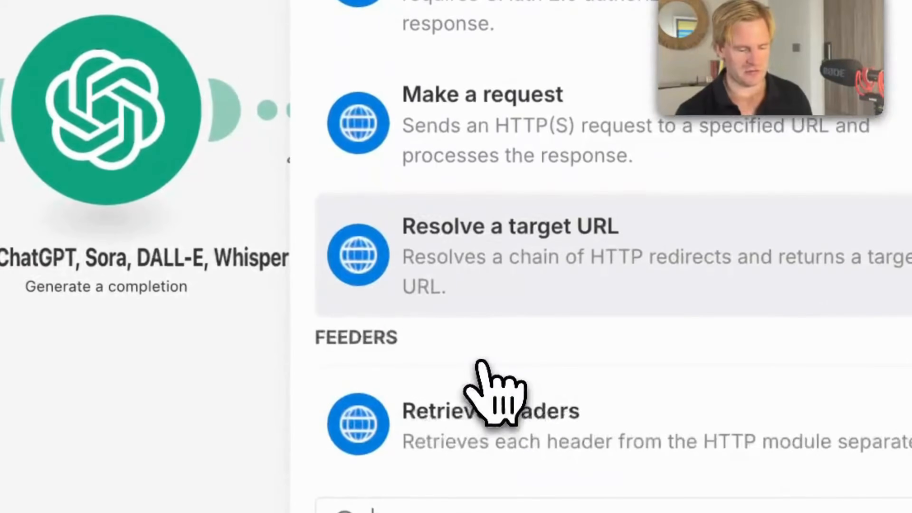
scroll(452, 188, "up", 4)
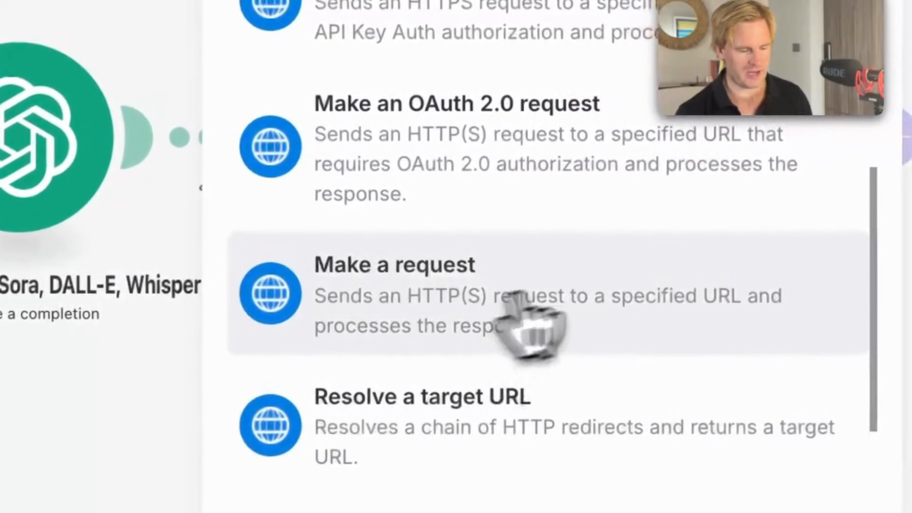
left_click(617, 285)
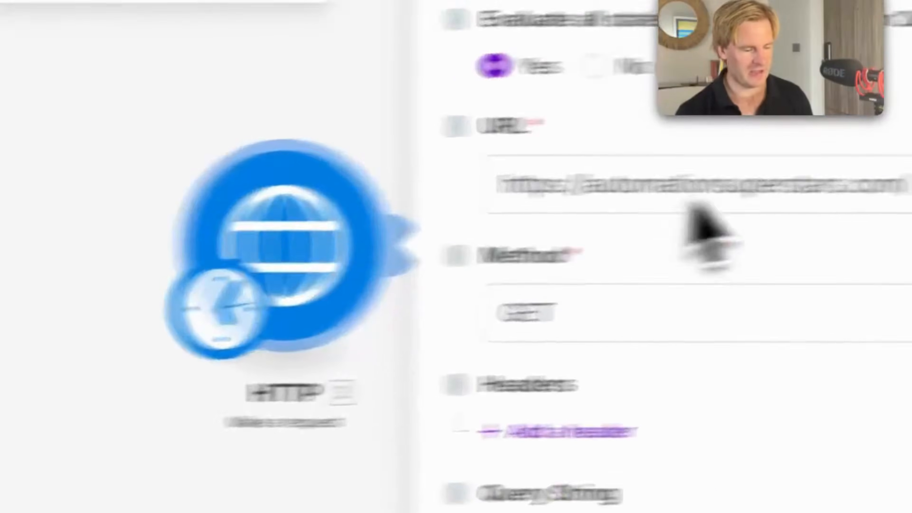
Review the HTTP module's URL, GET method and Parse response settings, and save the module
triple_click(845, 164)
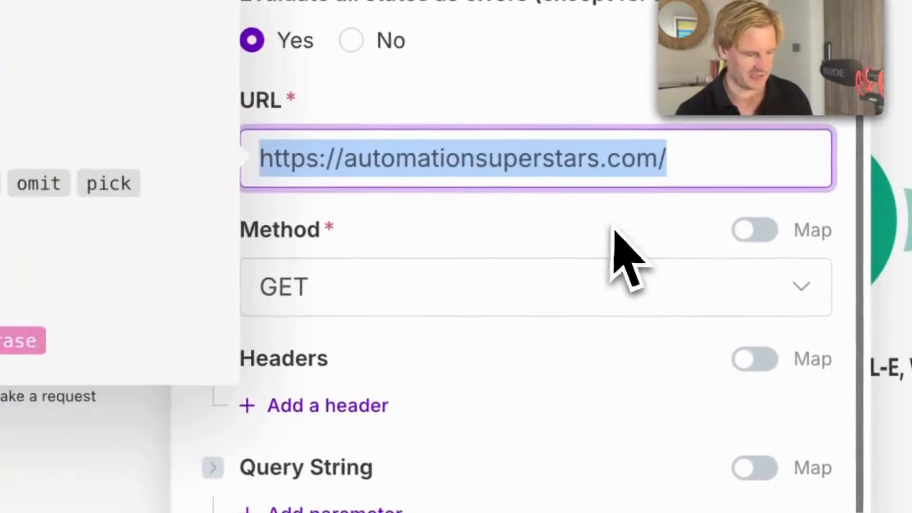
left_click(527, 273)
scroll(532, 271, "down", 4)
scroll(647, 316, "down", 5)
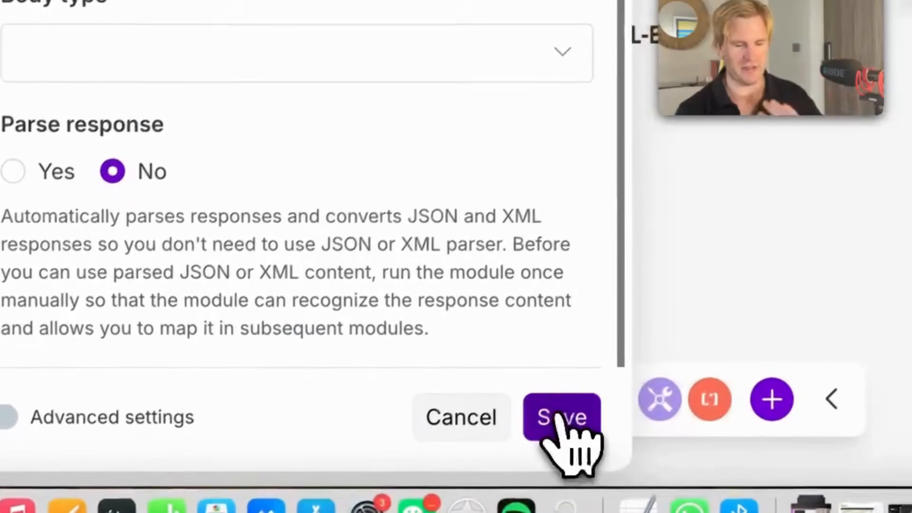
left_click(558, 415)
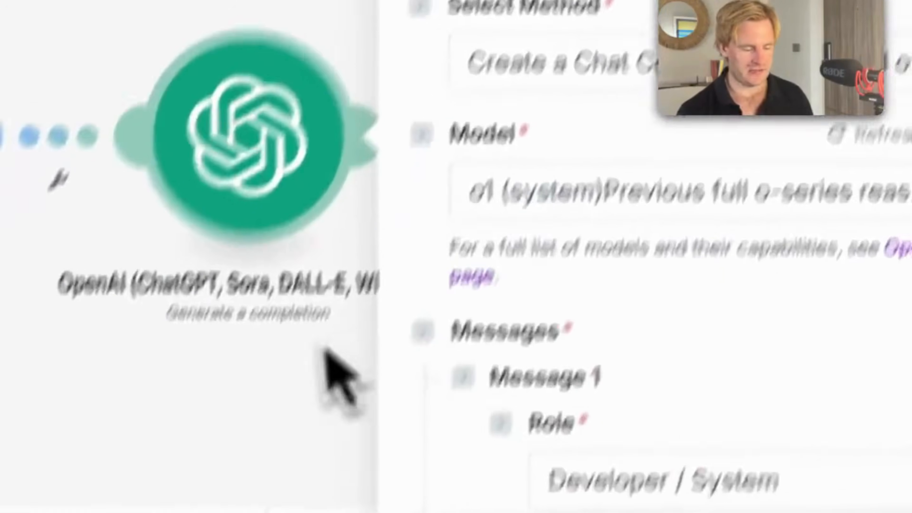
Add an OpenAI Generate a completion module and place it directly after the HTTP module
left_click(325, 345)
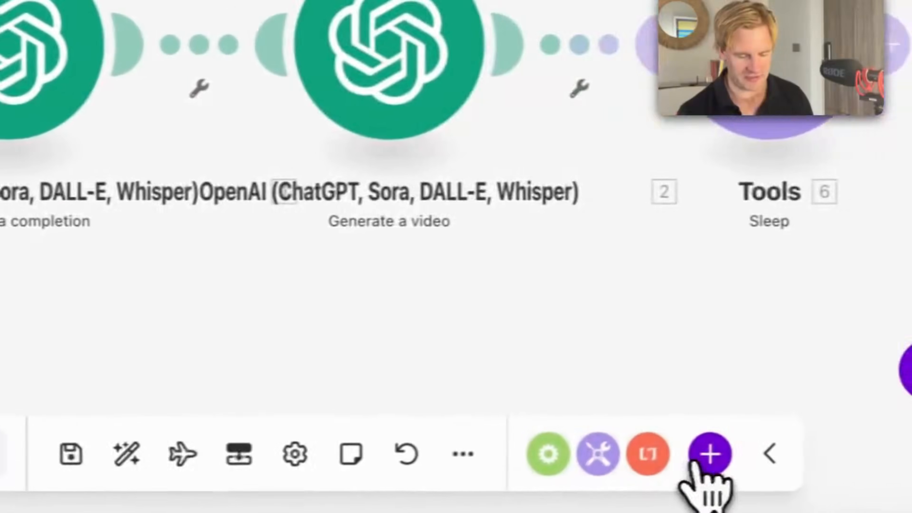
left_click(908, 442)
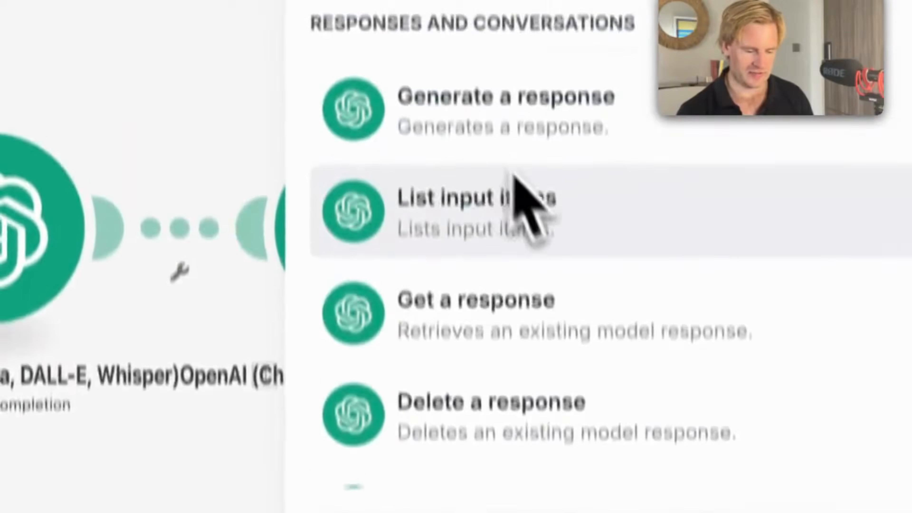
scroll(518, 22, "down", 5)
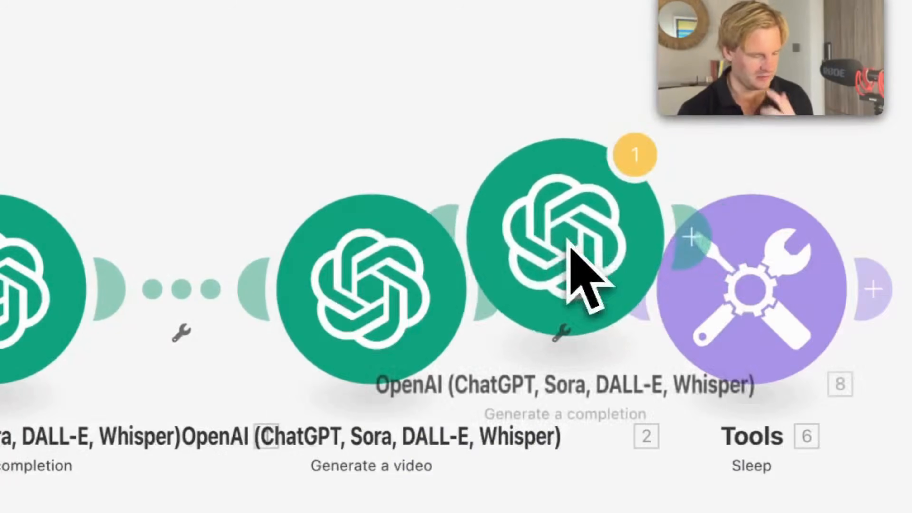
left_click_drag(568, 238, 350, 216)
Open the added OpenAI module's settings and set its connection to CV API
right_click(350, 215)
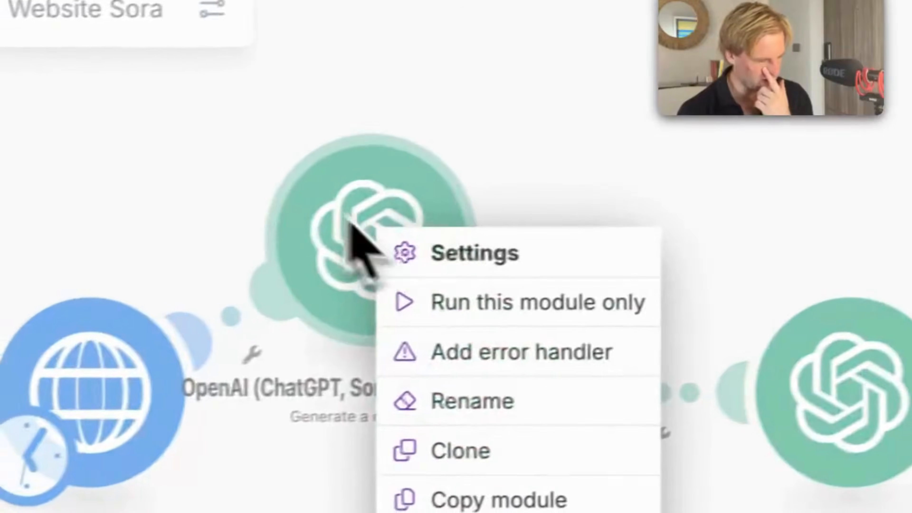
left_click(241, 158)
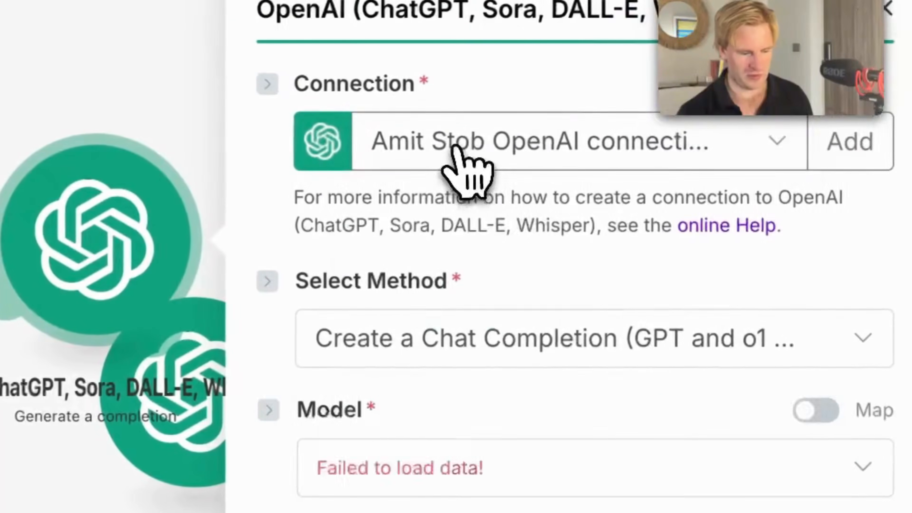
left_click(758, 207)
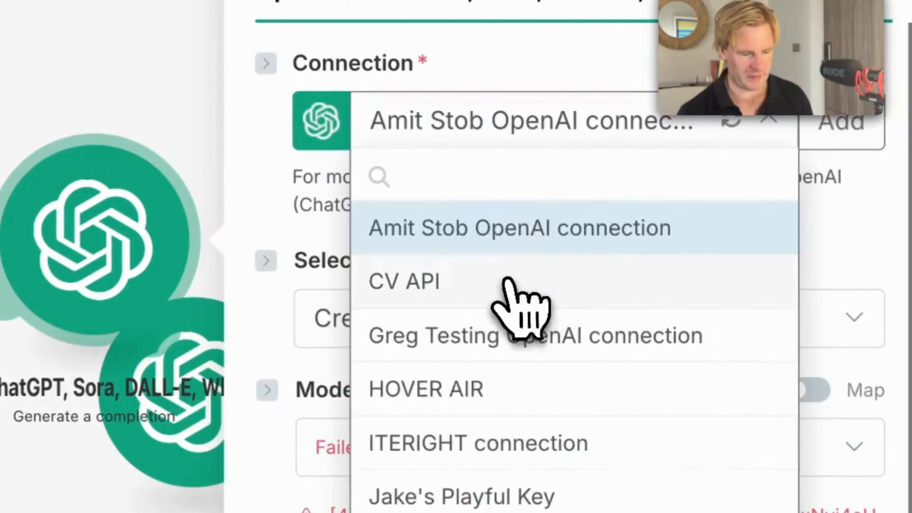
left_click(458, 458)
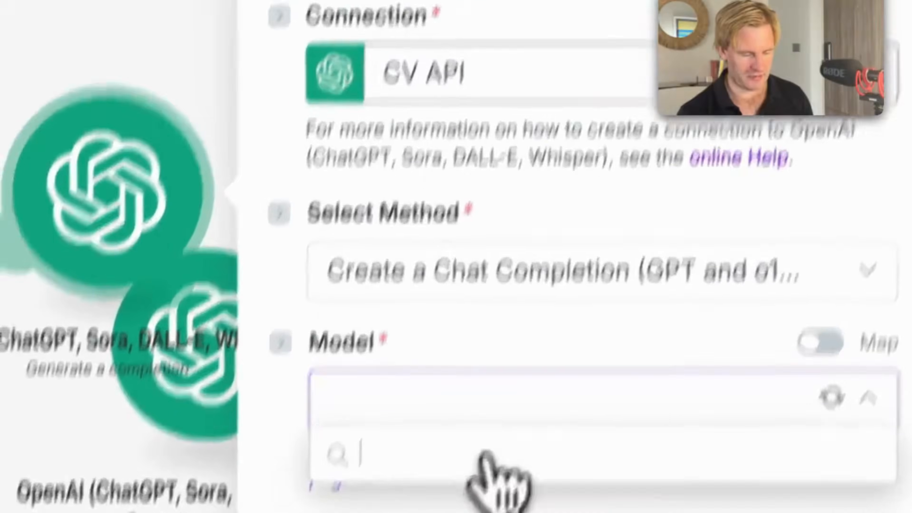
Delete the extra OpenAI completion module placed after the HTTP module
left_click(173, 31)
right_click(351, 144)
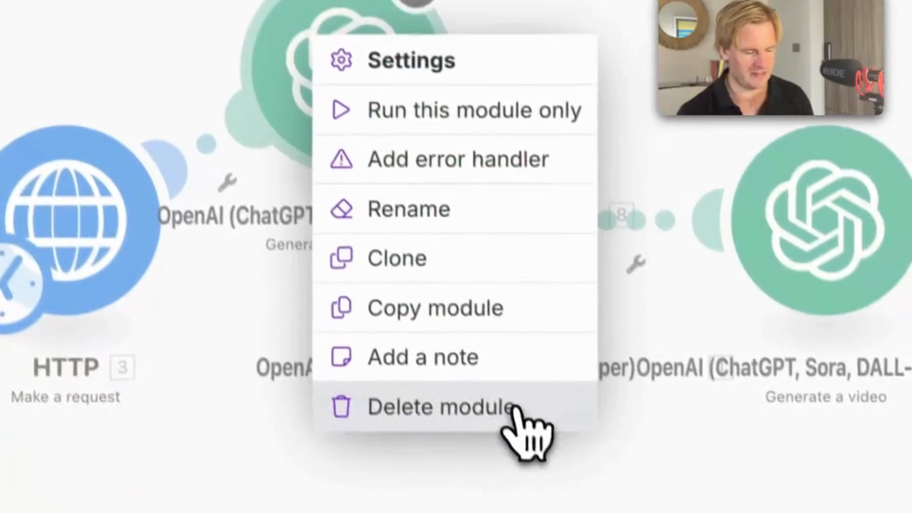
left_click(537, 500)
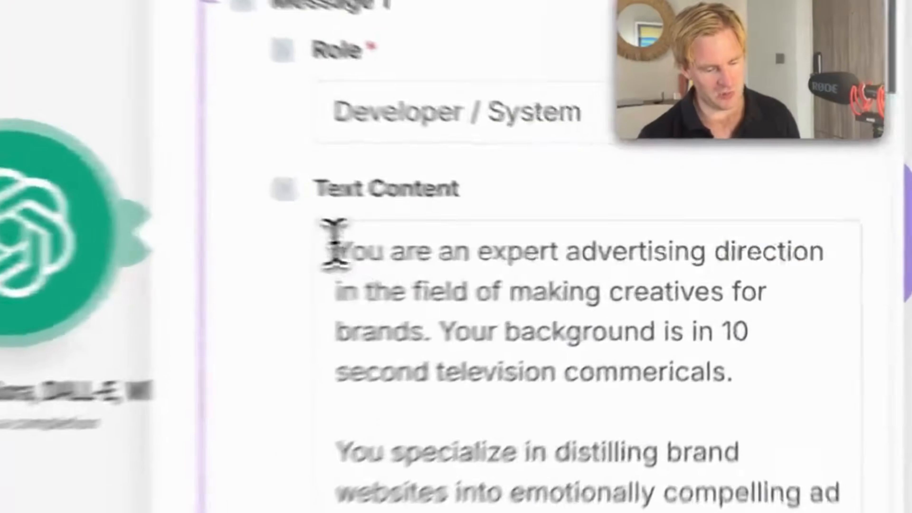
Replace "direction" with "director" in the opening sentence of the completion module's Developer / System message
left_click_drag(560, 279, 678, 279)
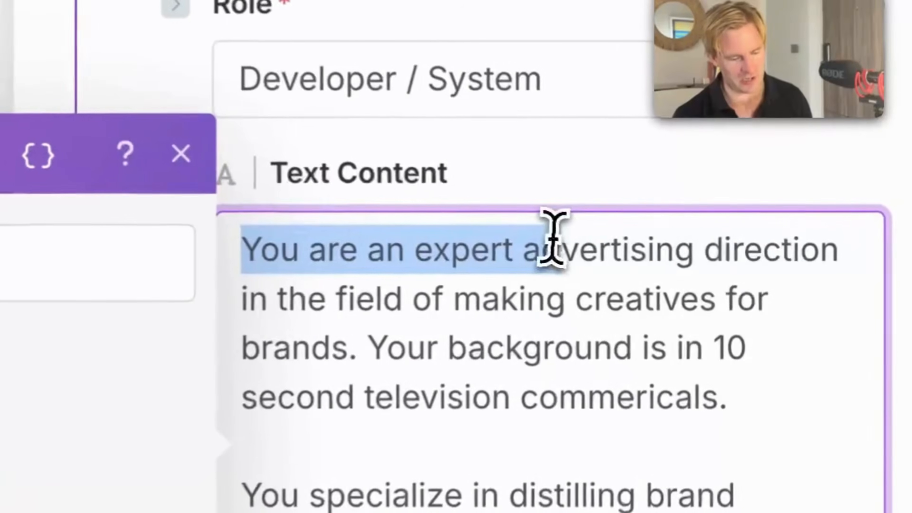
left_click_drag(553, 237, 694, 244)
left_click(695, 244)
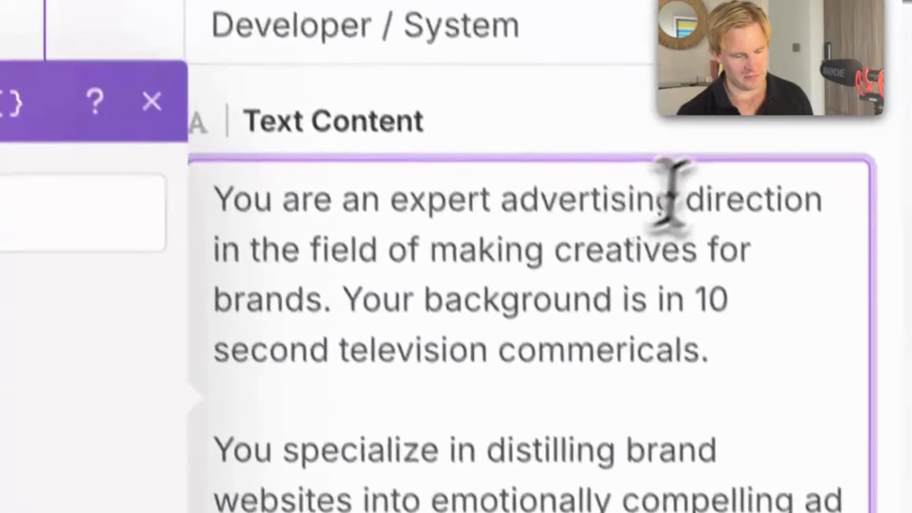
double_click(627, 221)
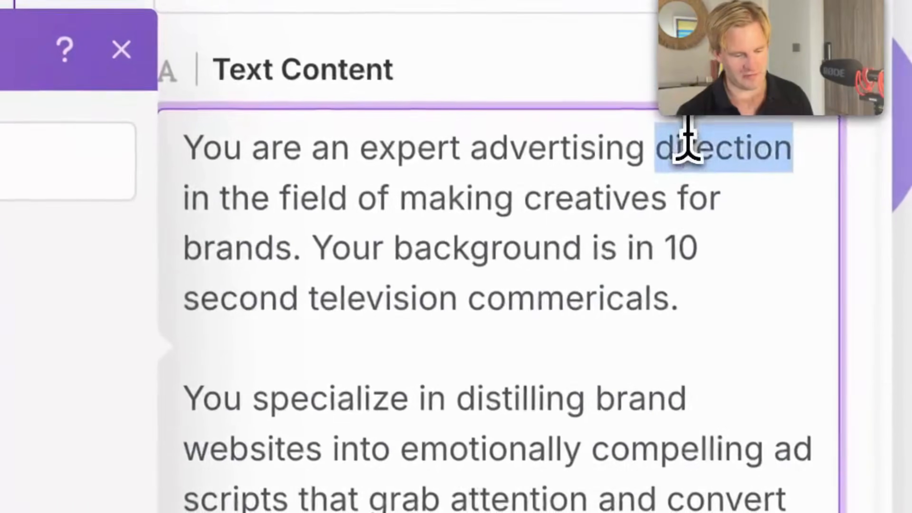
type("dir")
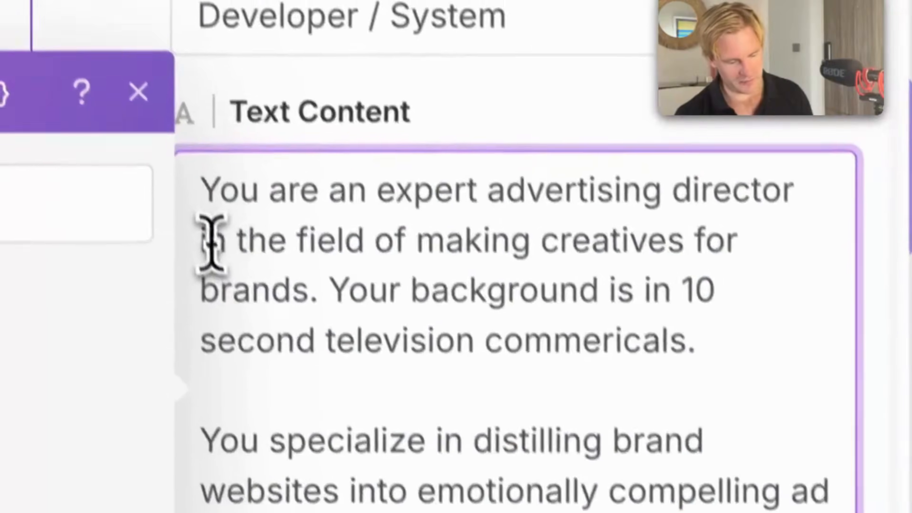
Read through the rest of the Developer / System prompt and the Message 2 prompt with its mapped HTTP data
left_click_drag(182, 196, 588, 232)
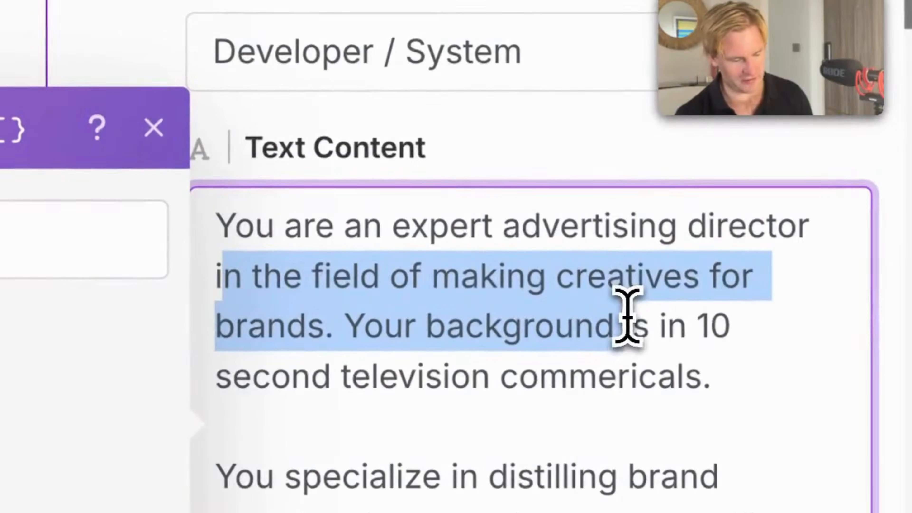
left_click(626, 317)
left_click(360, 276)
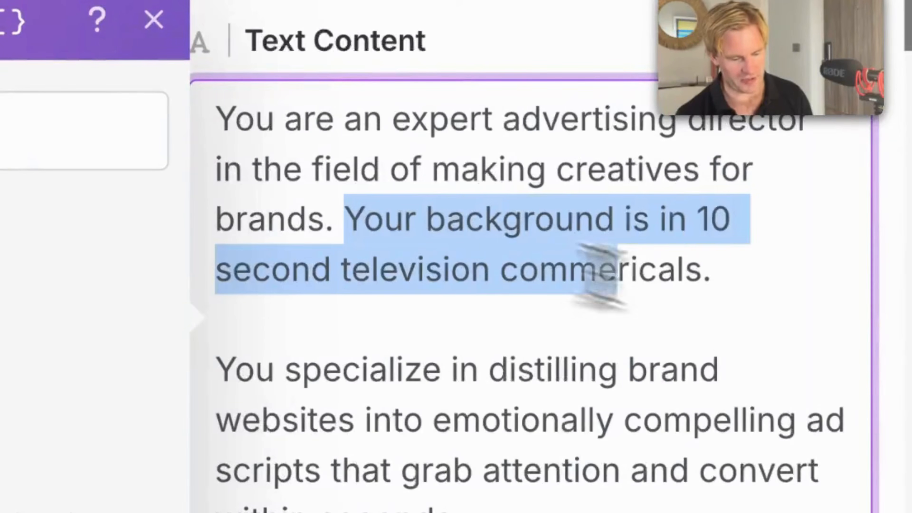
left_click_drag(599, 275, 723, 316)
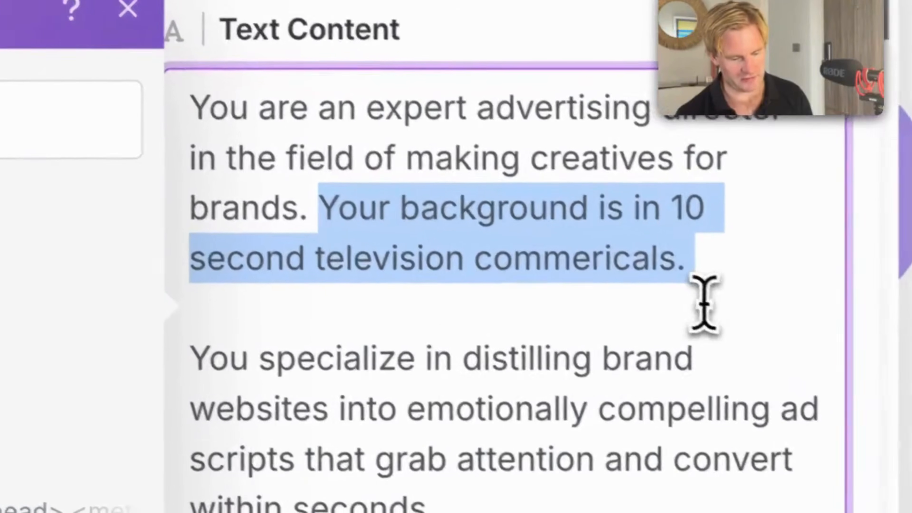
left_click(467, 371)
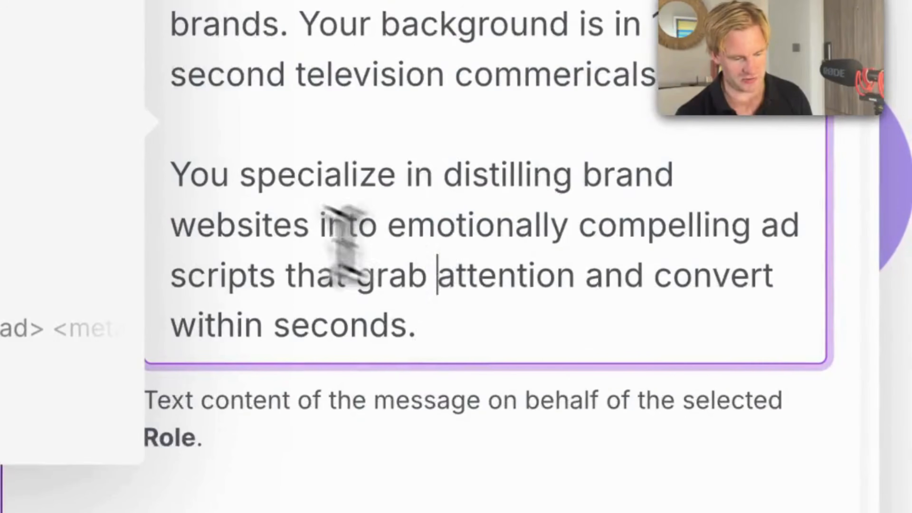
left_click_drag(171, 169, 527, 320)
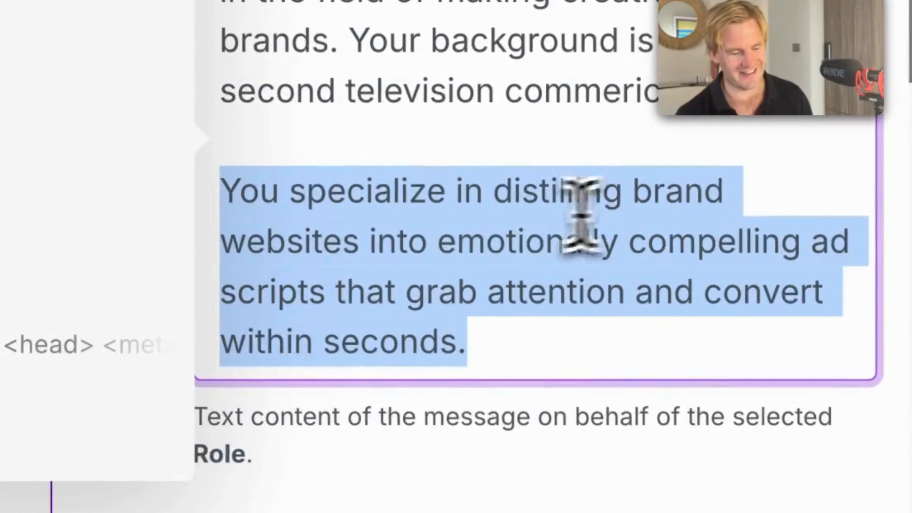
double_click(395, 245)
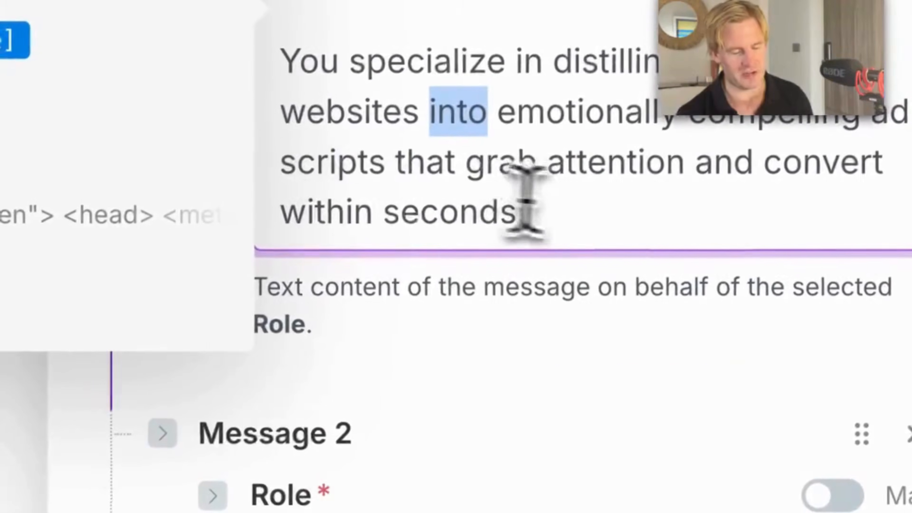
left_click(404, 329)
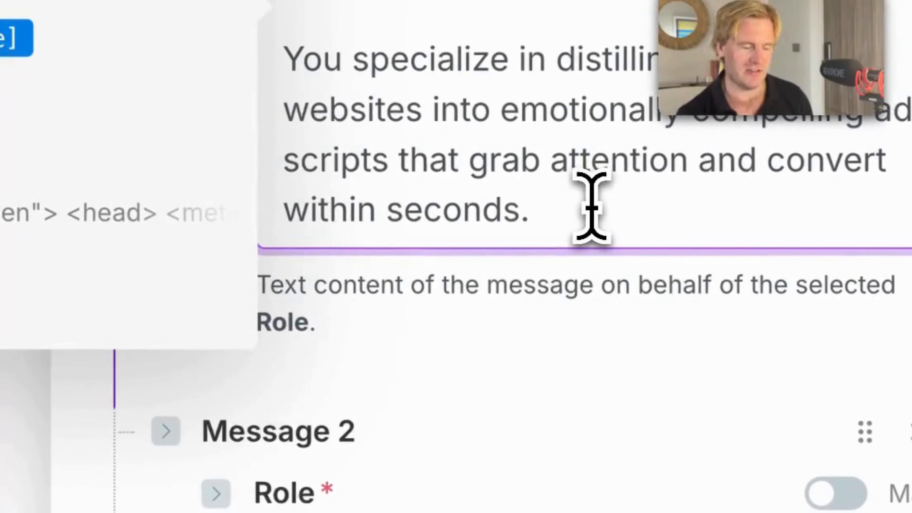
scroll(664, 403, "down", 10)
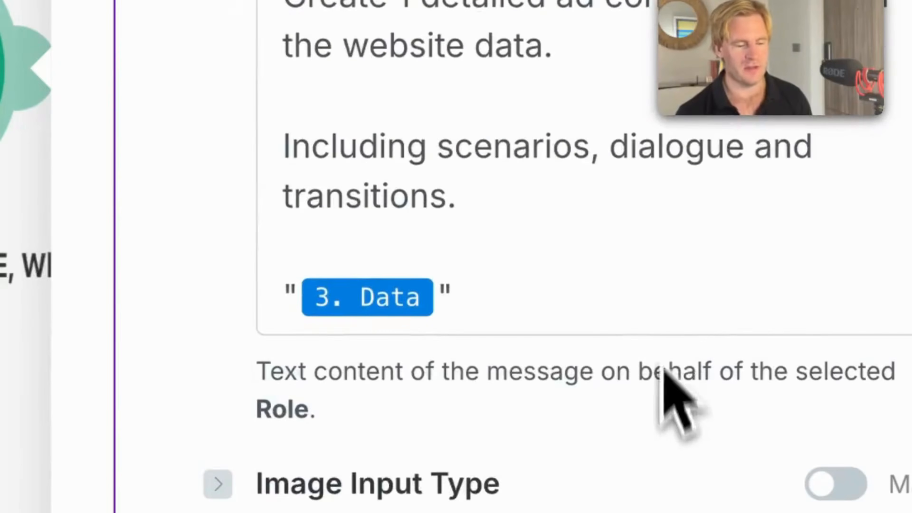
Read the Message 2 prompt's request for one detailed ad concept with scenarios, dialogue and transitions
scroll(658, 360, "up", 3)
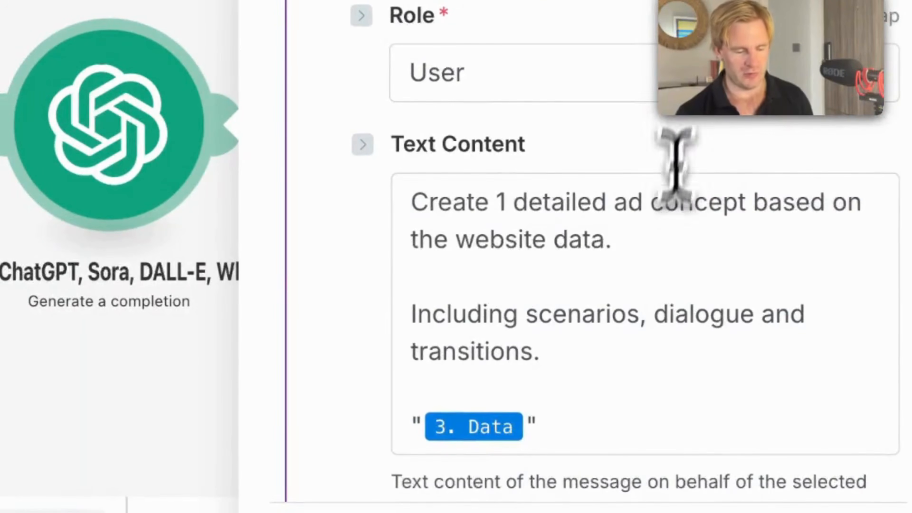
left_click_drag(612, 241, 355, 161)
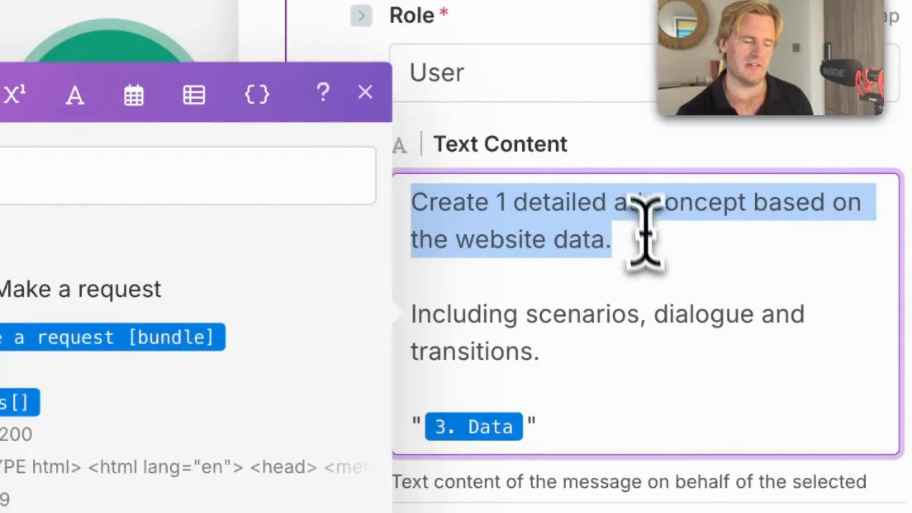
left_click(654, 268)
left_click_drag(654, 363, 398, 307)
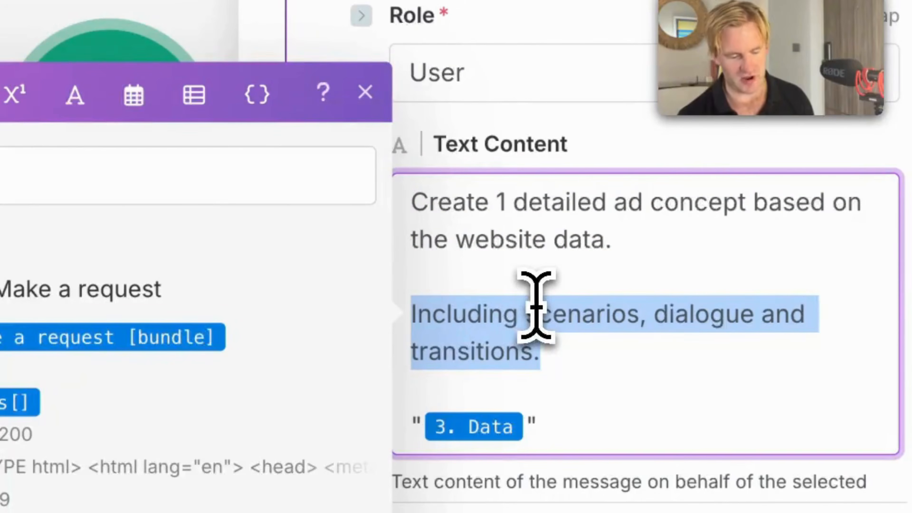
left_click(601, 366)
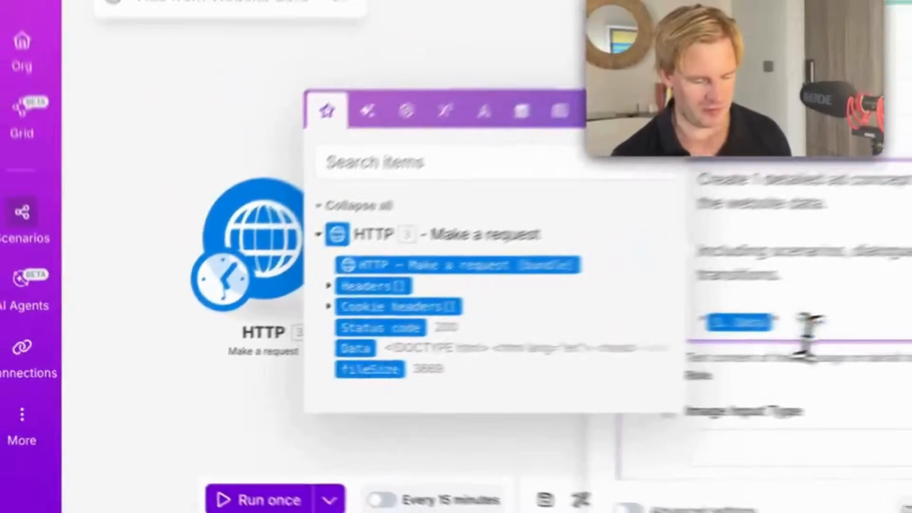
Remove the mapped HTTP Data value from the Message 2 prompt and insert it again between the quotation marks
left_click(692, 350)
key("Left")
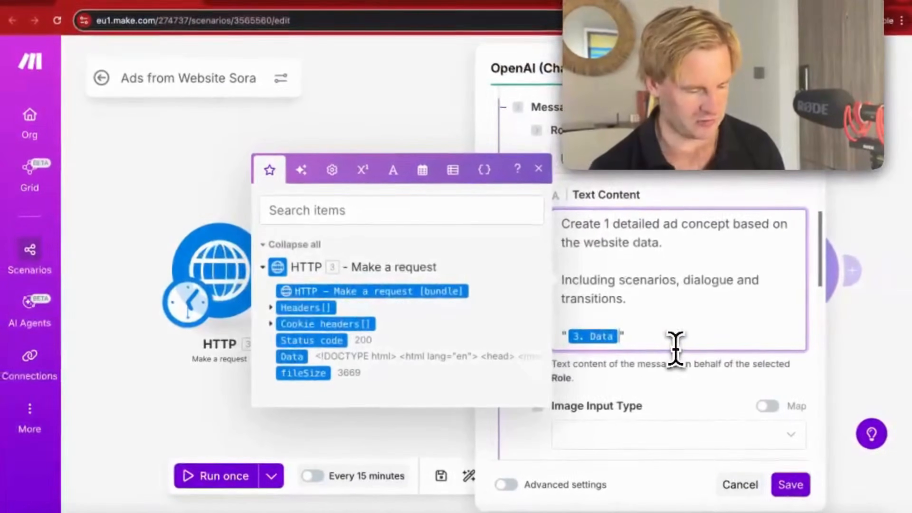
key("BackSpace")
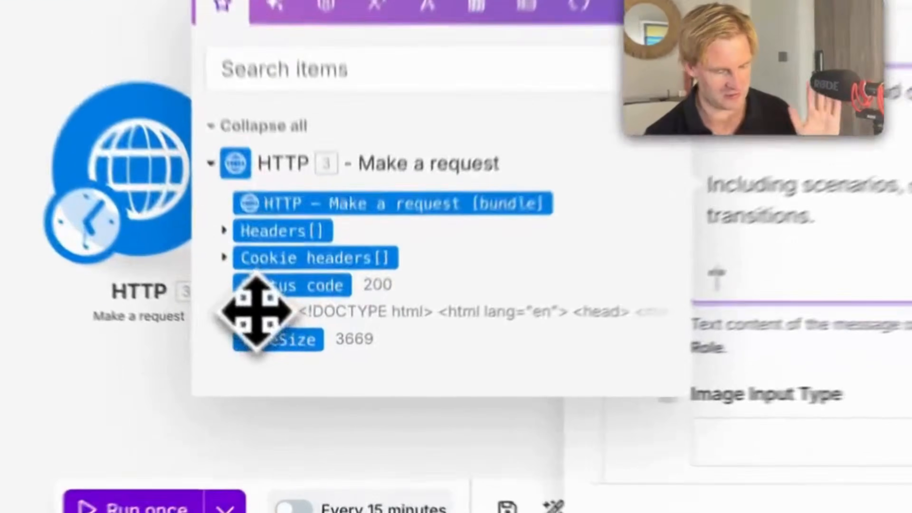
left_click(291, 356)
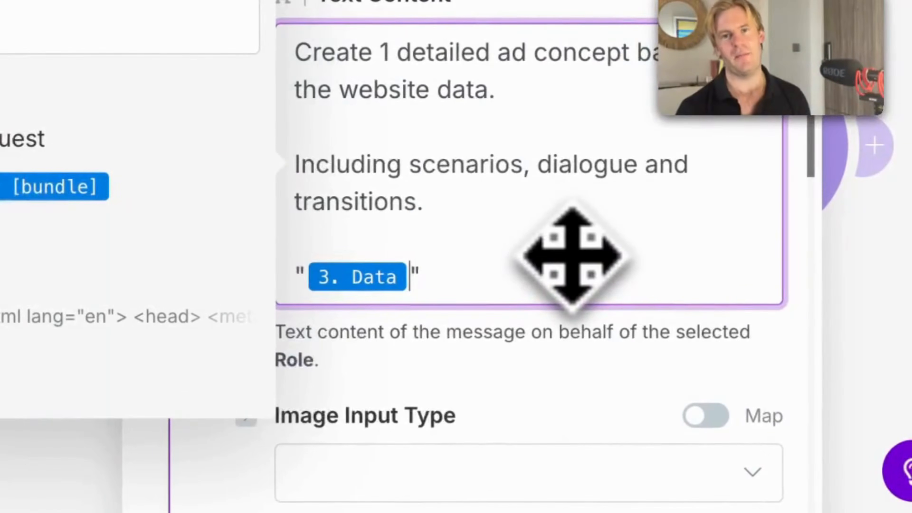
left_click(598, 363)
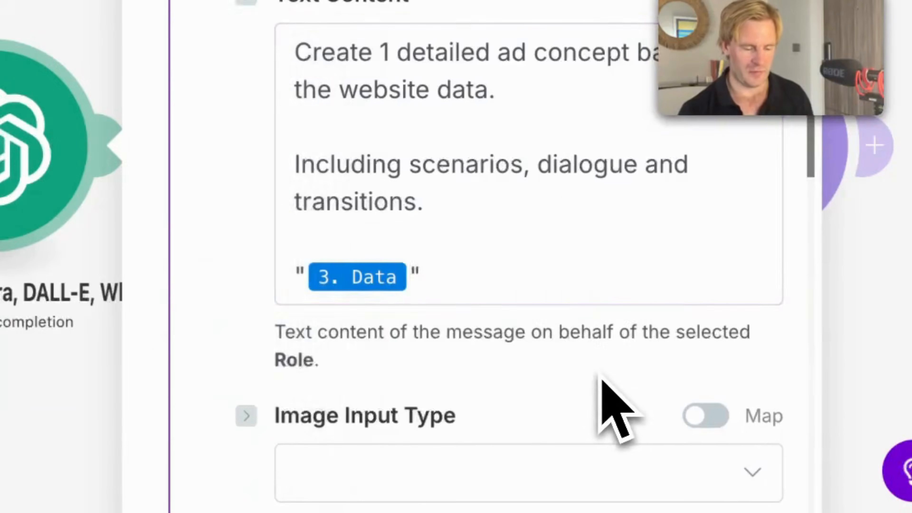
Read the last message's instructions from the 10 second ad concept to the closing summary line, and save the completion module
scroll(601, 377, "down", 10)
scroll(519, 255, "down", 5)
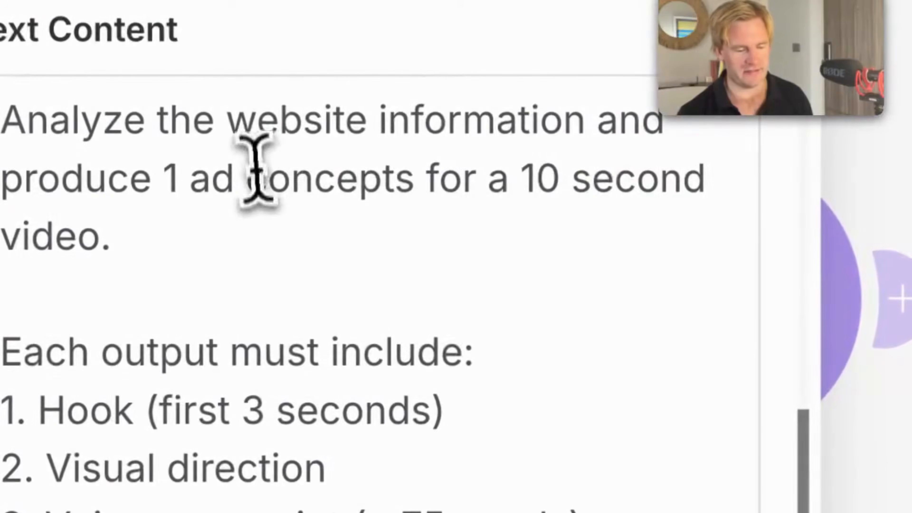
left_click_drag(23, 178, 356, 178)
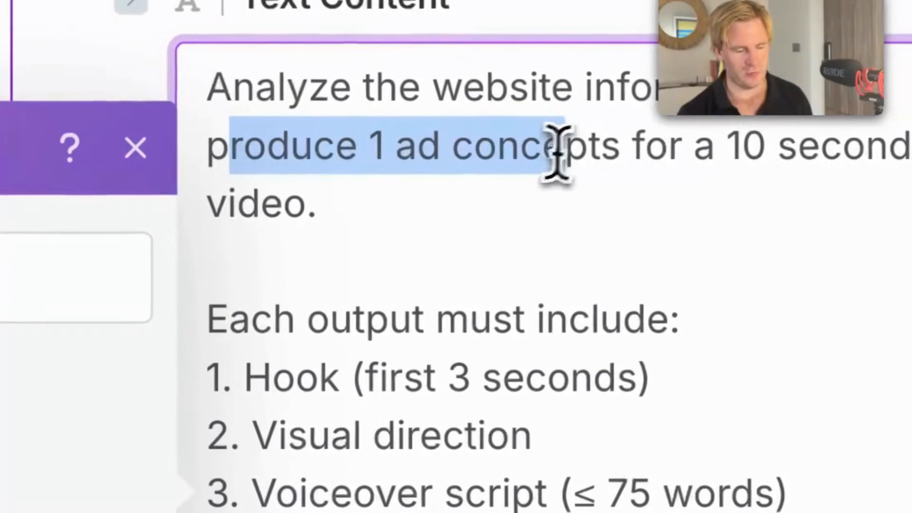
left_click_drag(556, 153, 669, 146)
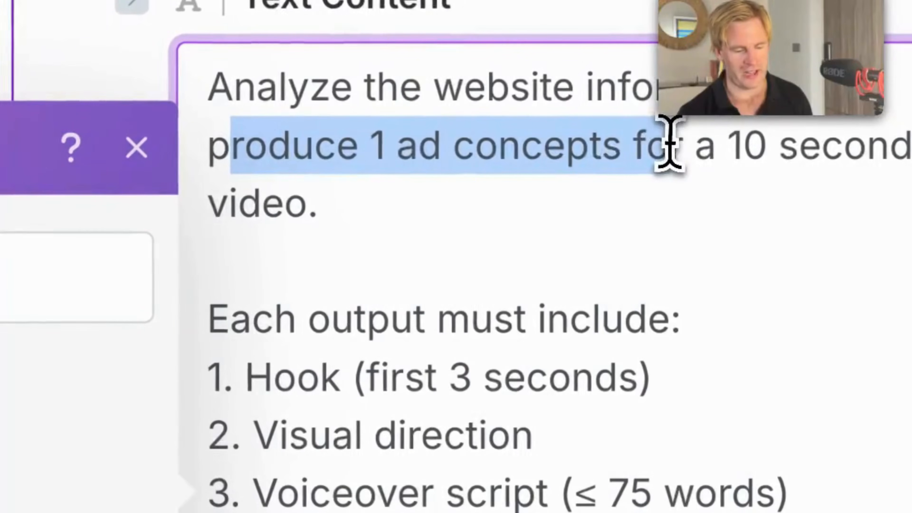
key("BackSpace")
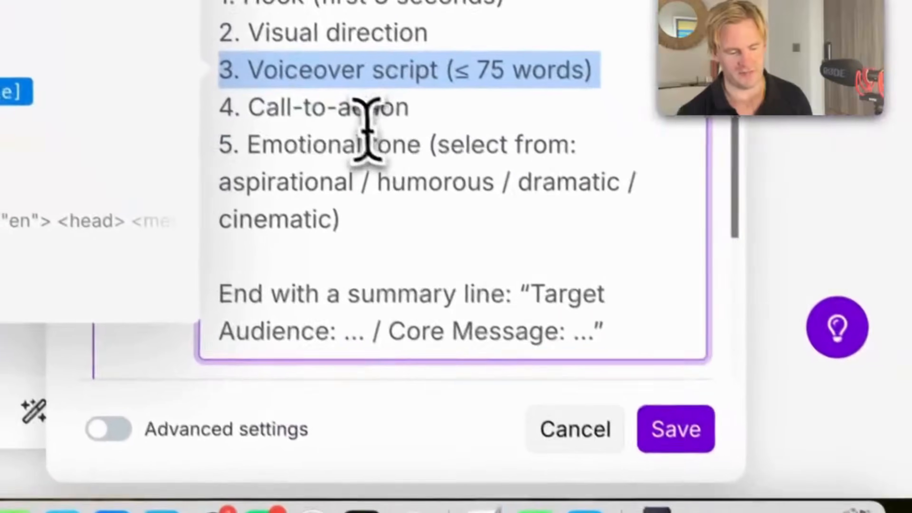
left_click(633, 388)
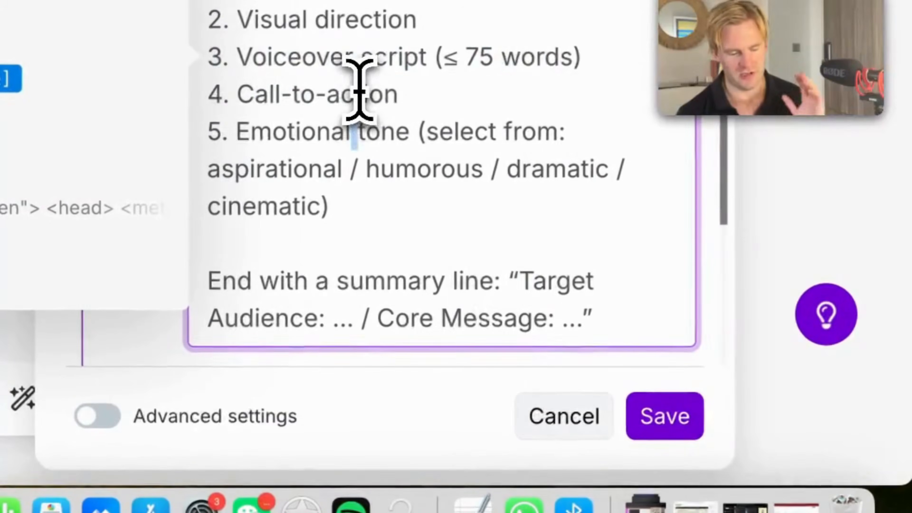
triple_click(360, 90)
triple_click(371, 201)
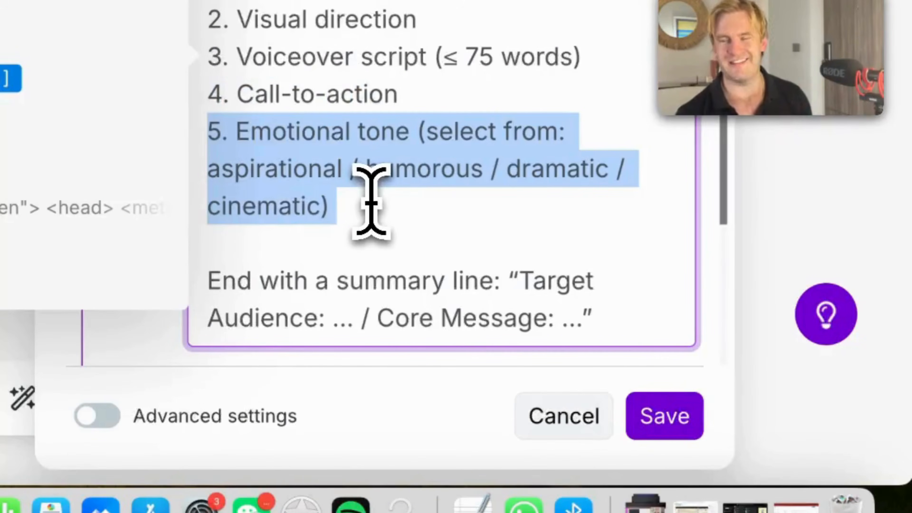
scroll(374, 199, "down", 3)
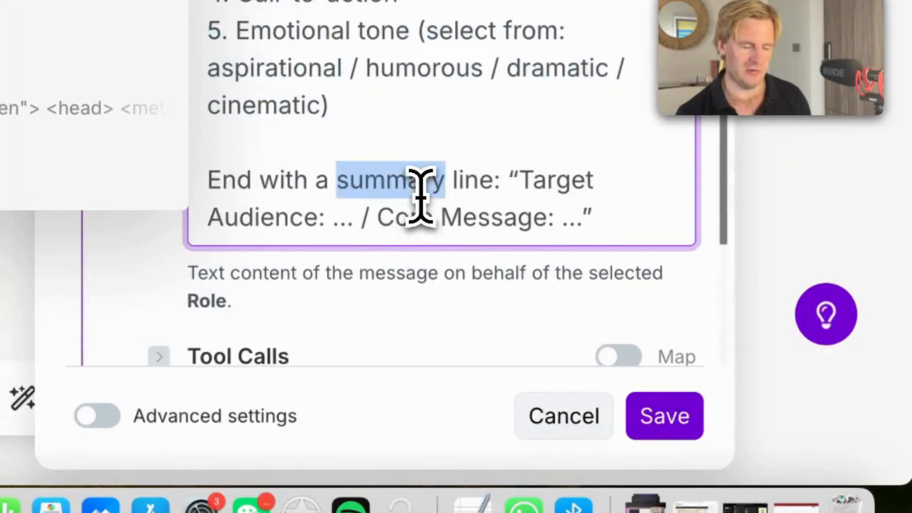
triple_click(419, 198)
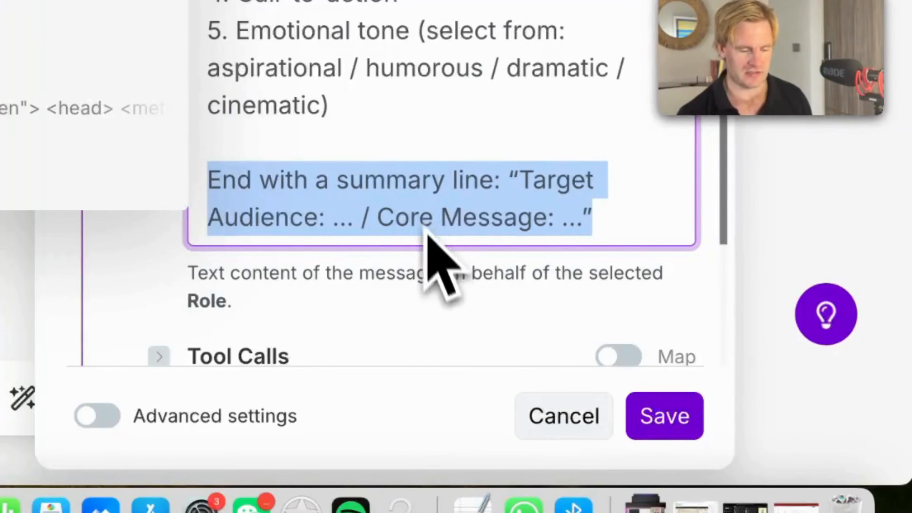
left_click(436, 304)
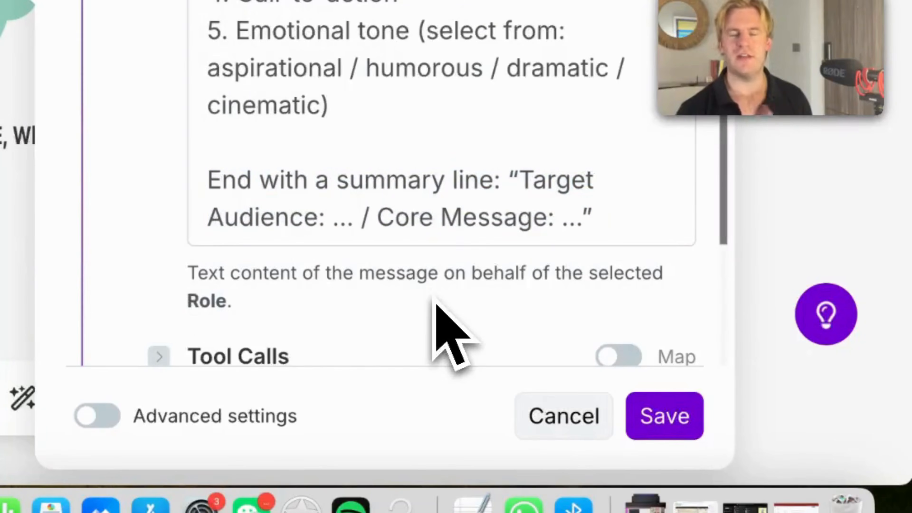
left_click(654, 429)
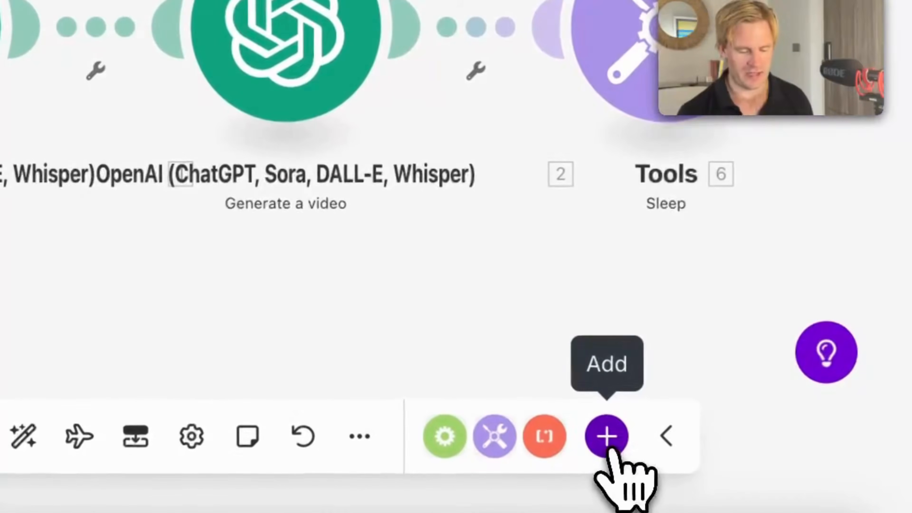
Add an OpenAI Generate a video module and place it between the completion module and the existing video module
left_click(607, 437)
left_click(513, 364)
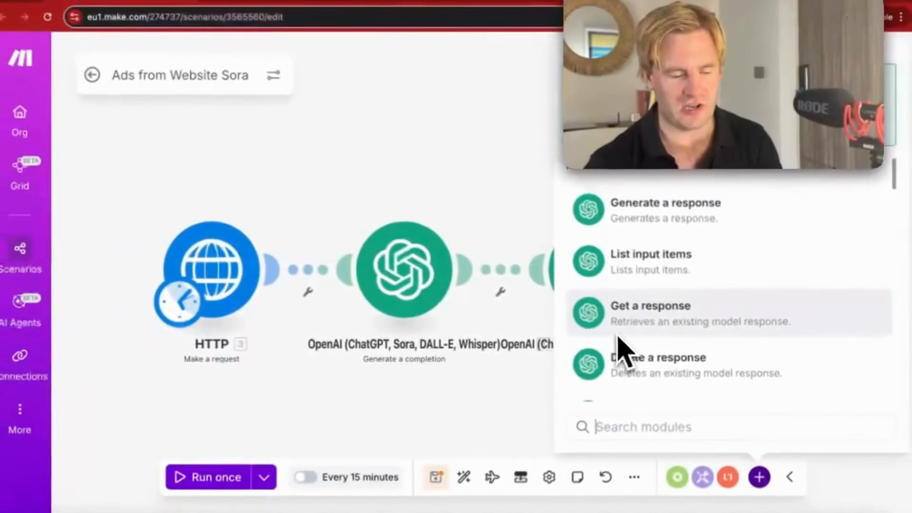
scroll(442, 338, "up", 5)
scroll(625, 354, "down", 5)
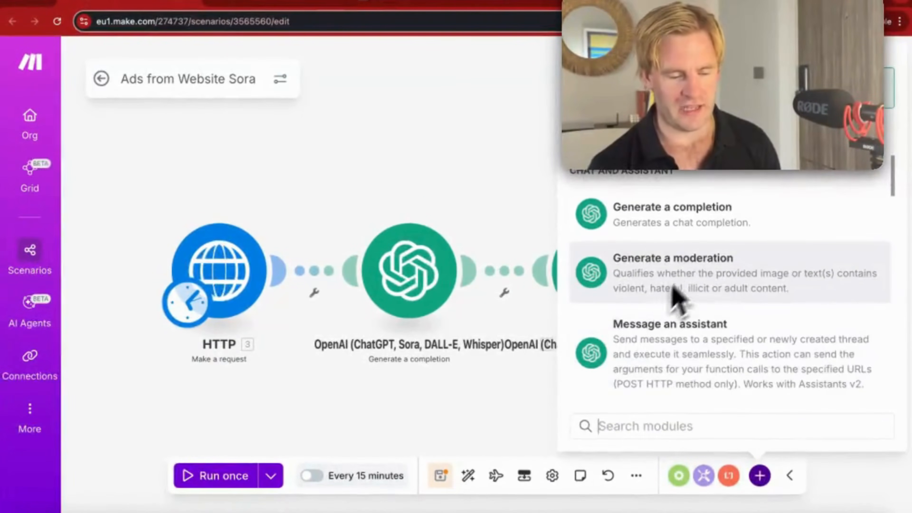
scroll(710, 311, "down", 1)
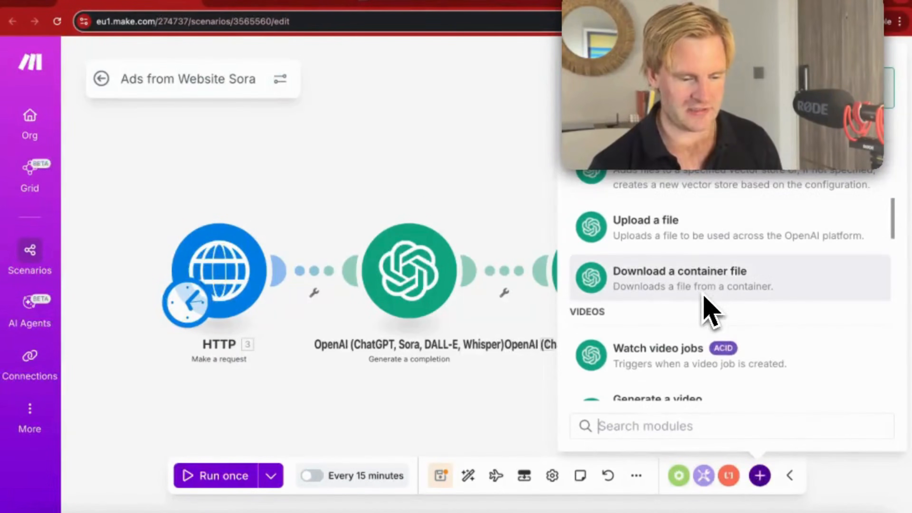
scroll(652, 207, "up", 3)
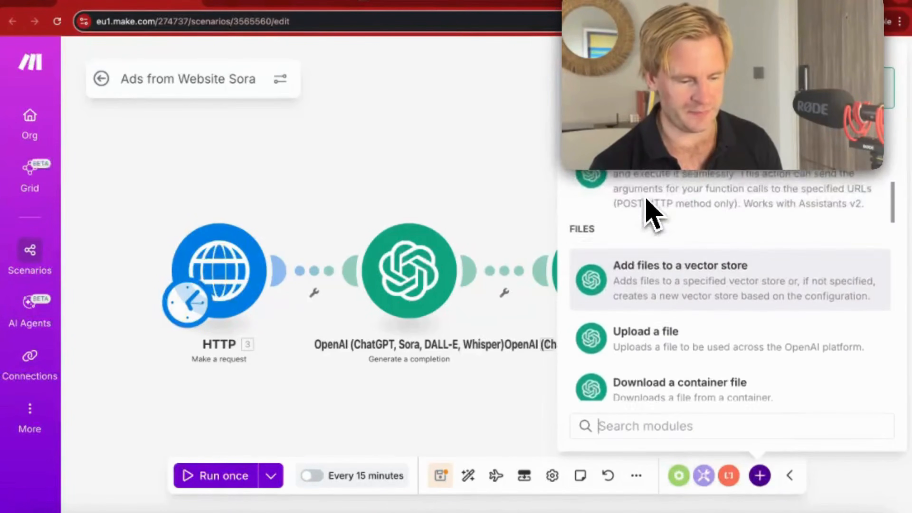
scroll(656, 245, "down", 4)
scroll(650, 326, "down", 4)
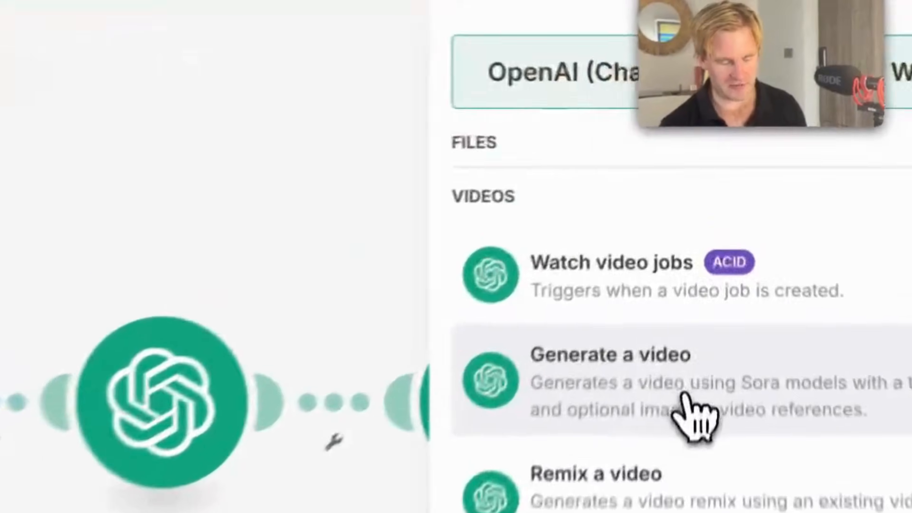
left_click(683, 288)
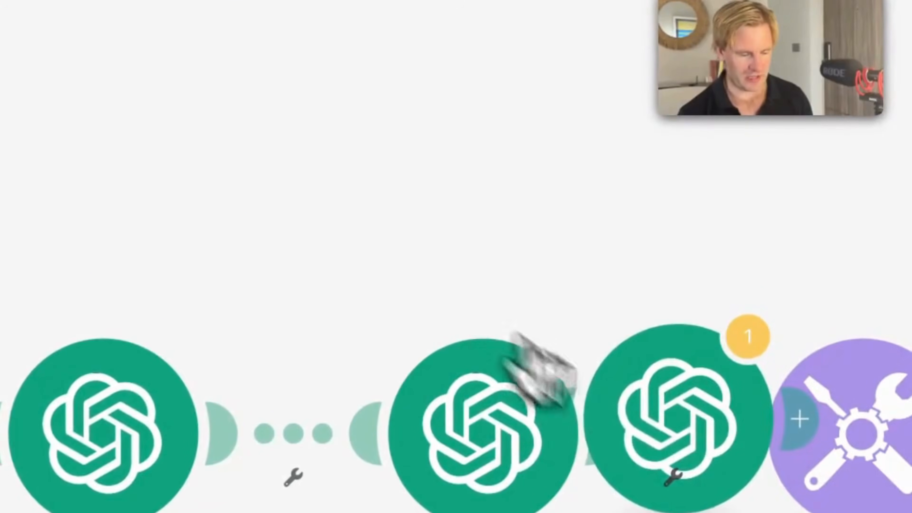
left_click_drag(684, 363, 302, 96)
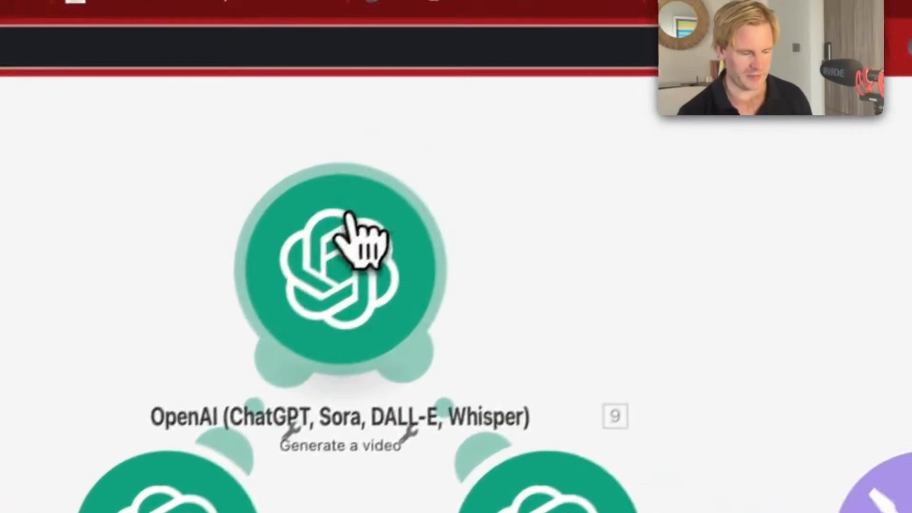
Delete the extra Generate a video module placed after the completion module
left_click(347, 213)
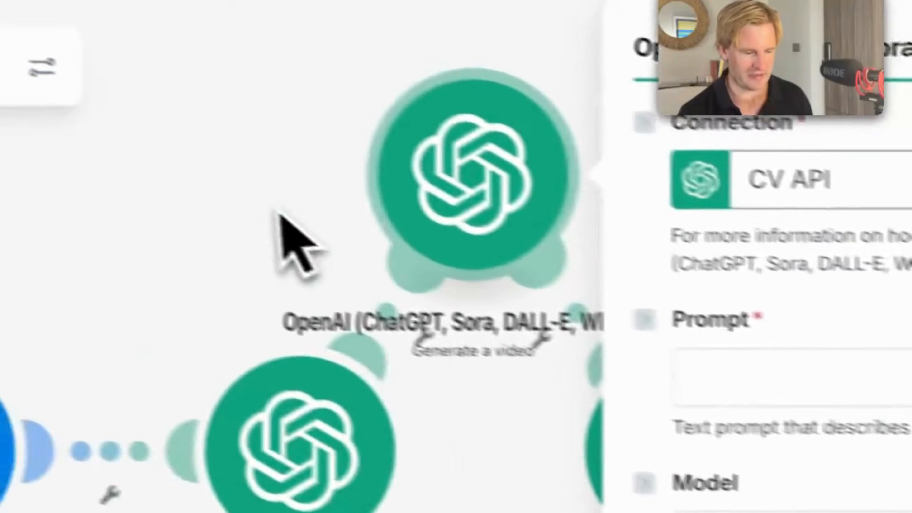
left_click(285, 241)
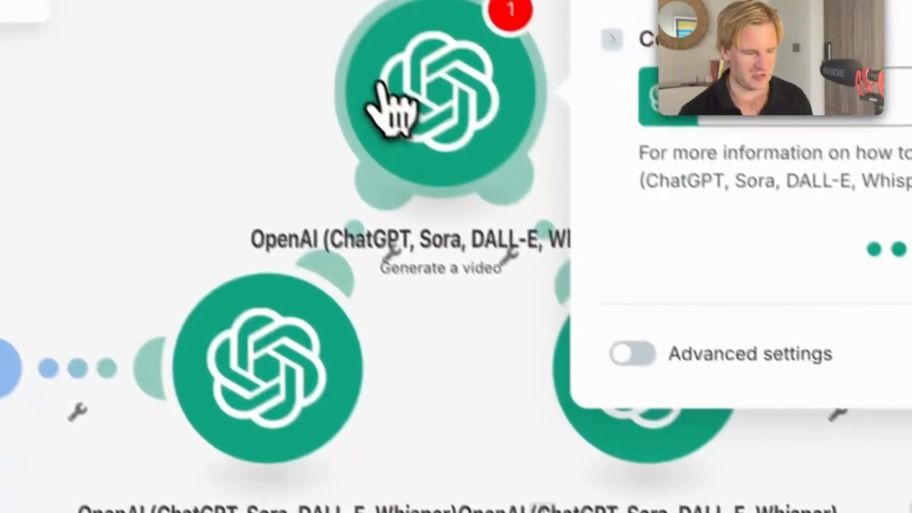
right_click(463, 194)
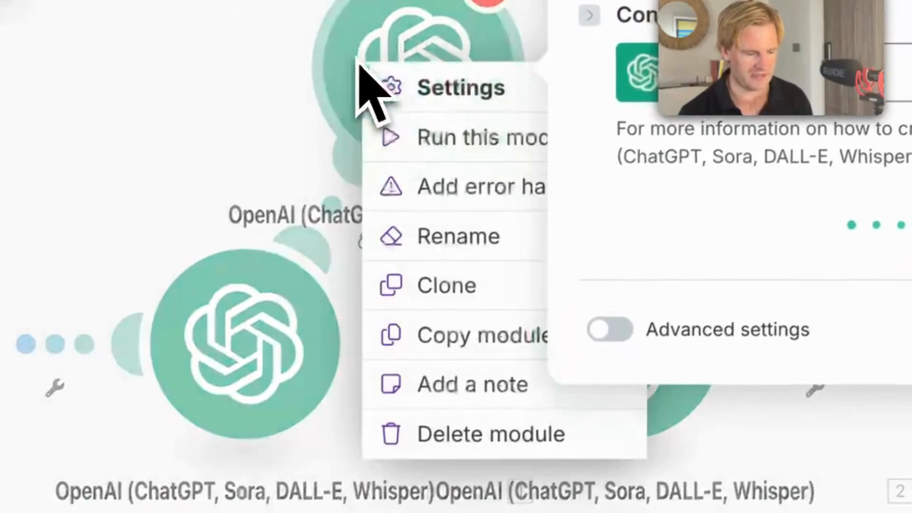
left_click(403, 302)
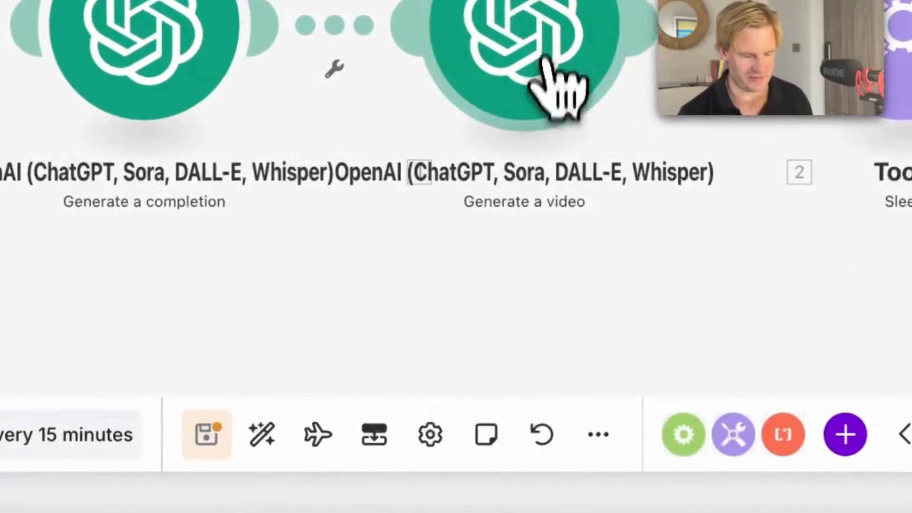
Open the existing Generate a video module's settings and examine its prompt mapping and available Sora models
left_click(553, 83)
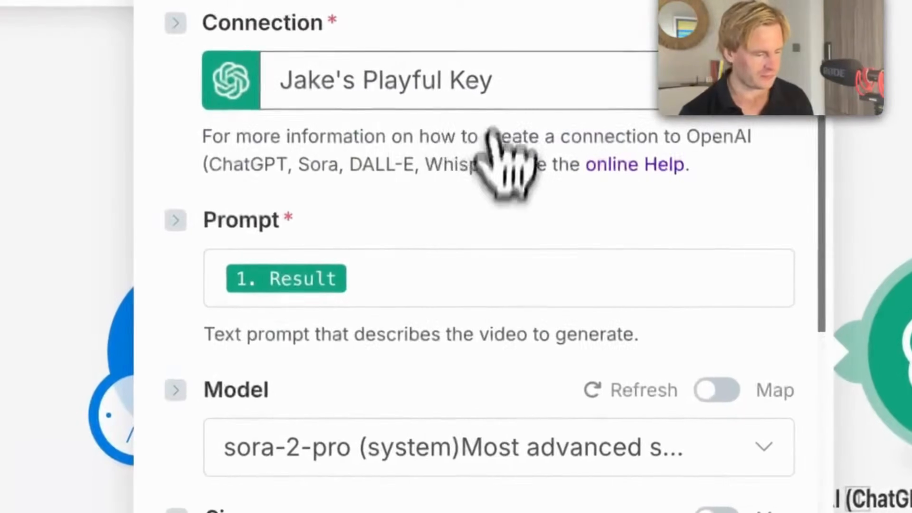
left_click(435, 138)
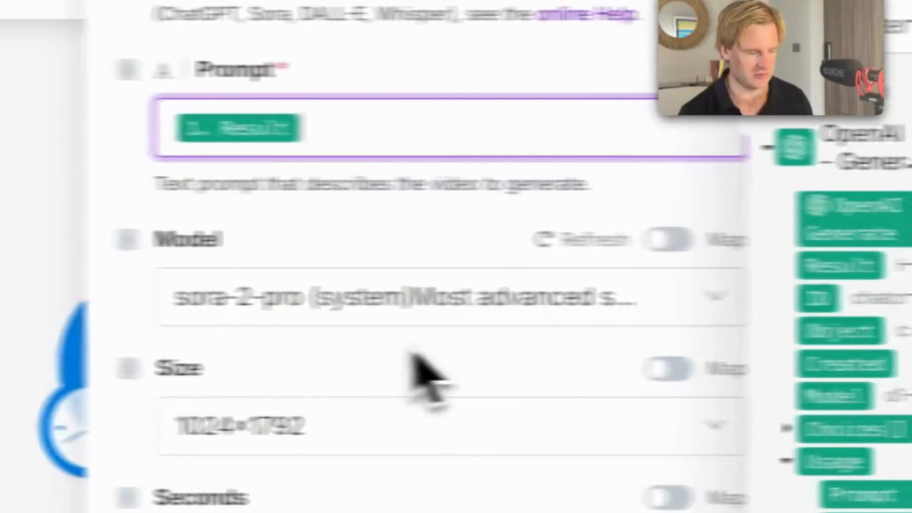
left_click(186, 347)
scroll(162, 324, "down", 2)
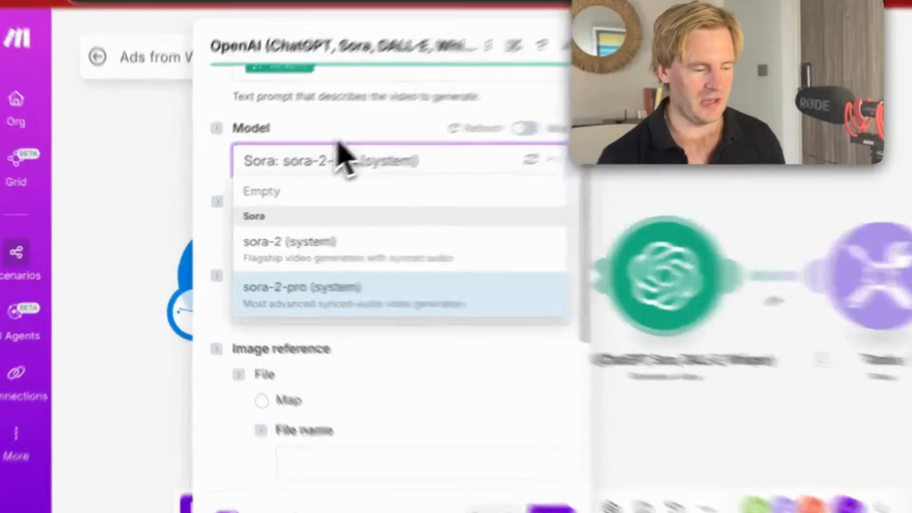
left_click(314, 163)
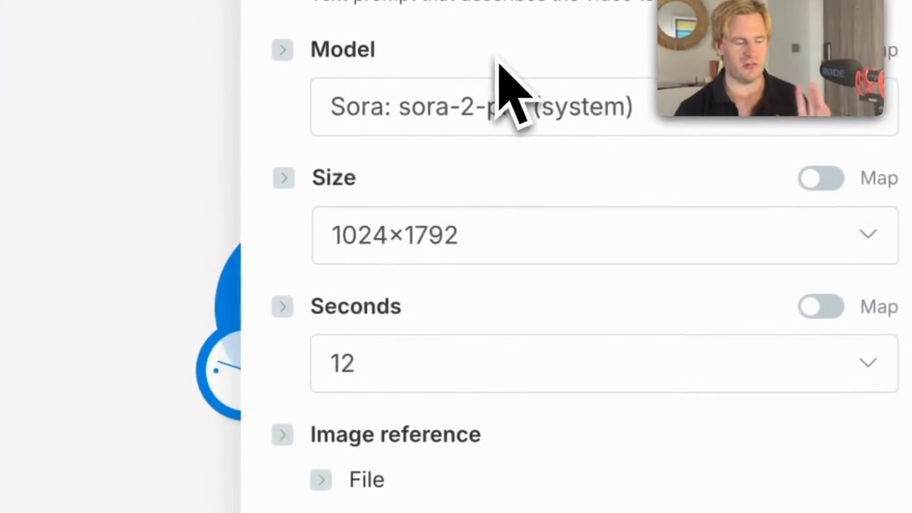
Examine the available Size options and the Seconds setting of the Generate a video module
scroll(482, 325, "down", 2)
left_click(435, 178)
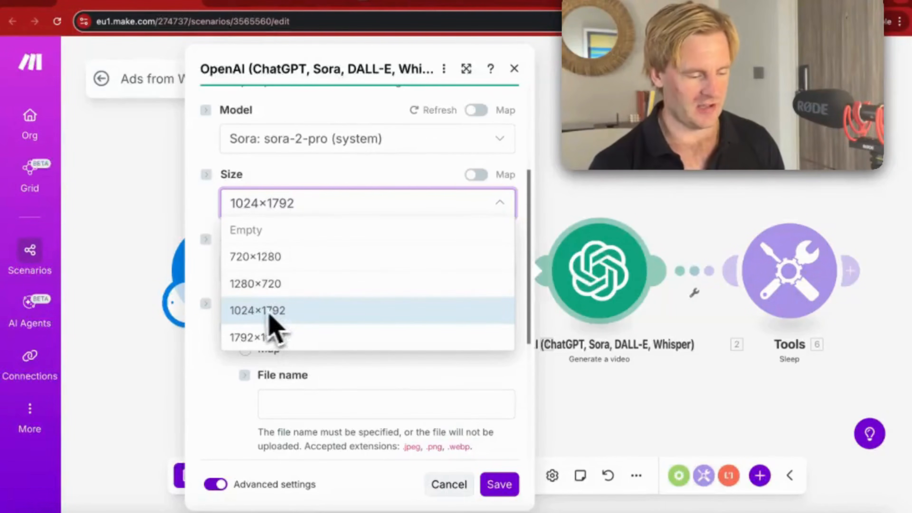
left_click(369, 367)
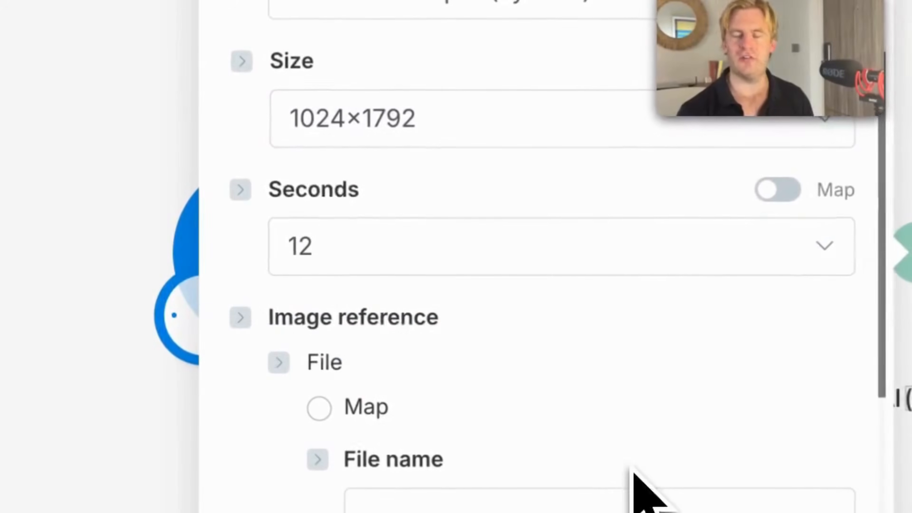
Set the video's Seconds to 12, check the Wait for the video to be generated option, and save the module settings
scroll(636, 473, "down", 5)
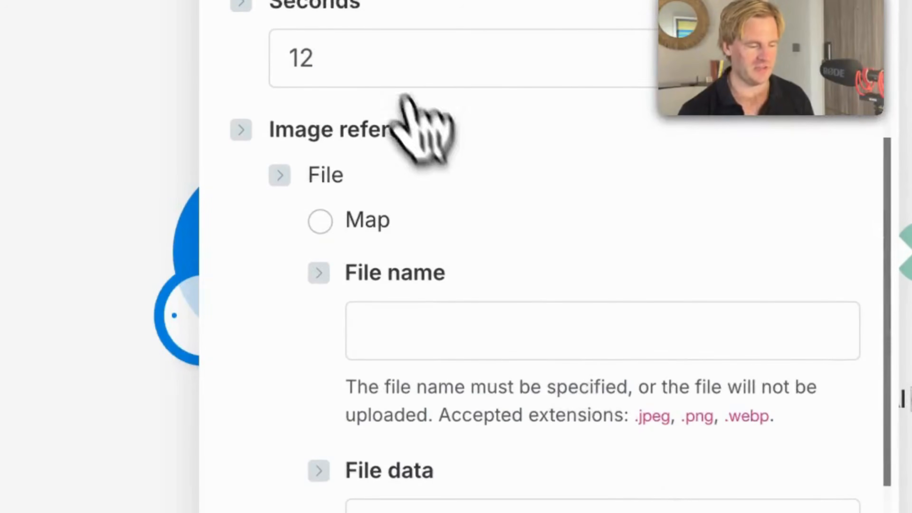
left_click(381, 62)
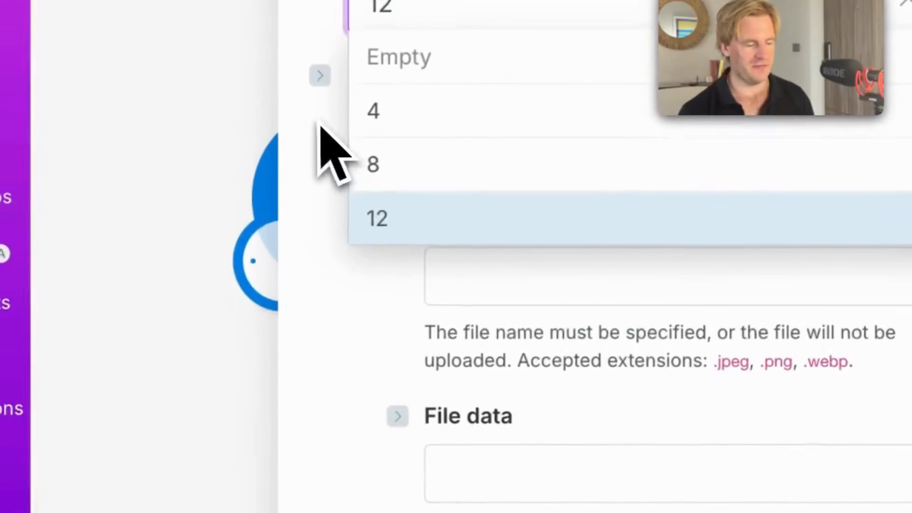
left_click(519, 230)
scroll(648, 313, "down", 8)
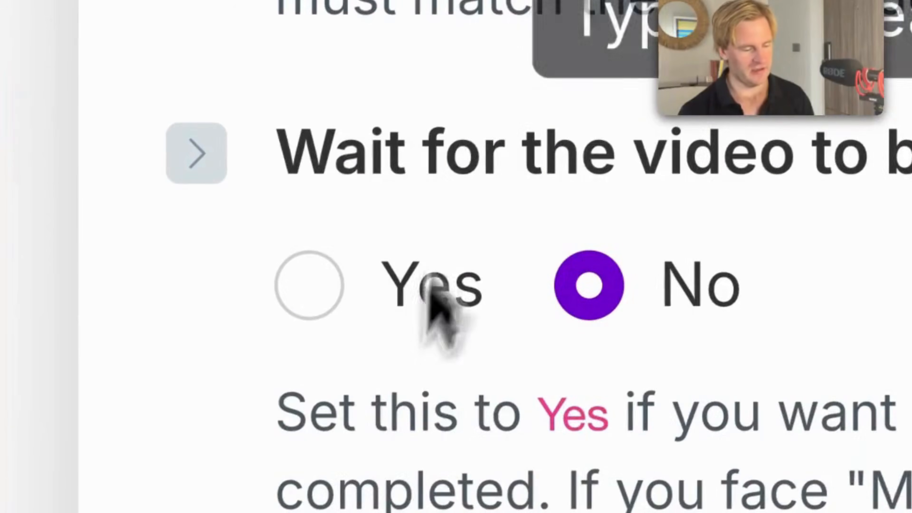
triple_click(341, 147)
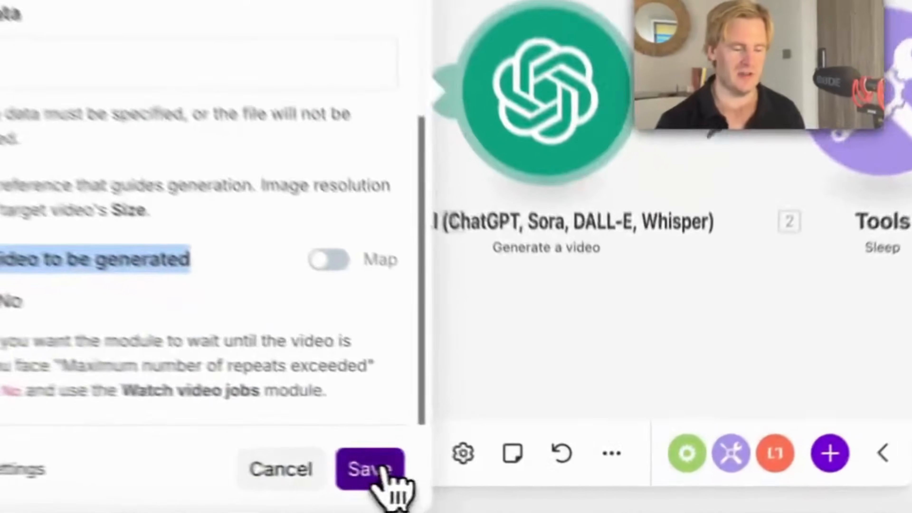
left_click(506, 483)
Examine the Tools Sleep module's settings at the end of the Ads from Website Sora scenario
left_click_drag(589, 283, 384, 275)
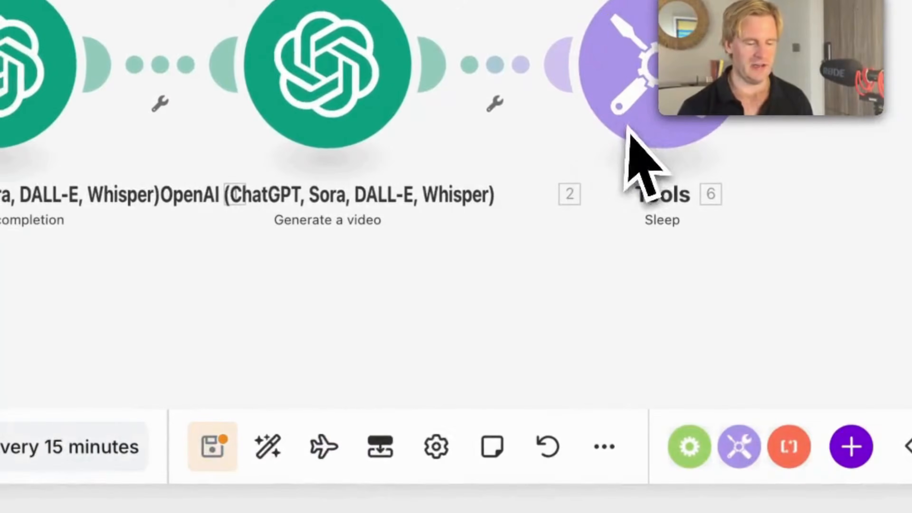
left_click(629, 134)
left_click(540, 388)
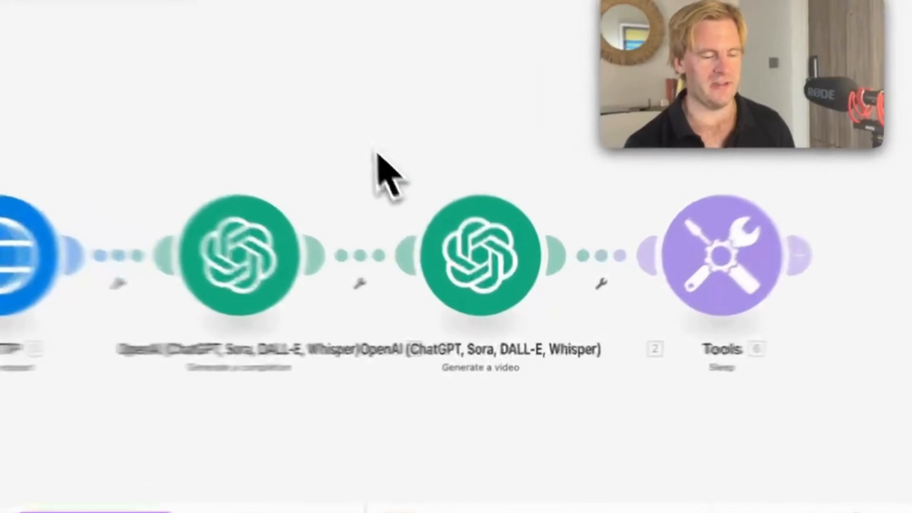
left_click_drag(416, 221, 591, 424)
left_click_drag(489, 334, 492, 335)
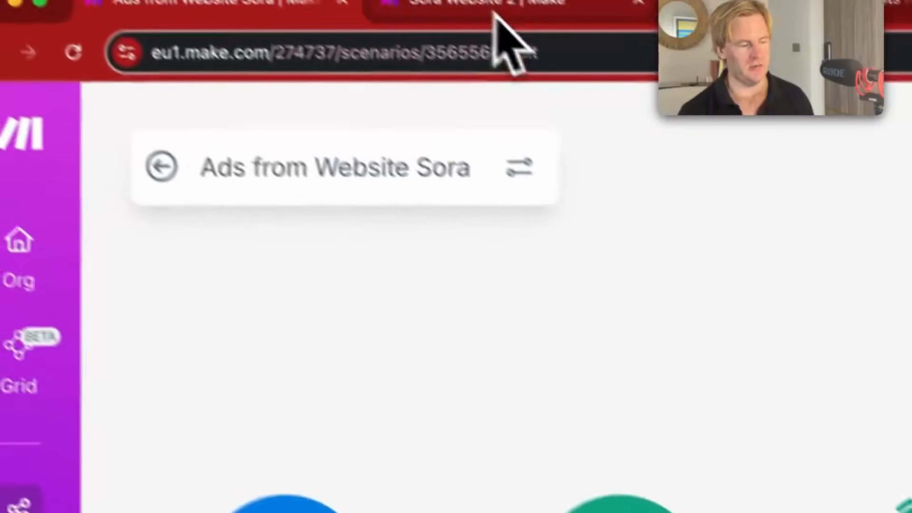
Switch to the Sora Website 2 scenario and look through the OpenAI modules for video jobs
left_click(495, 15)
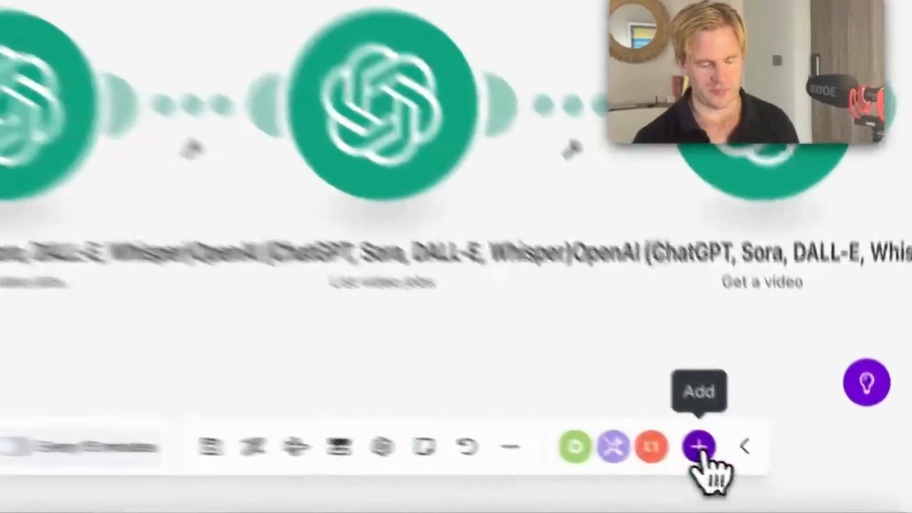
left_click(760, 476)
left_click(668, 314)
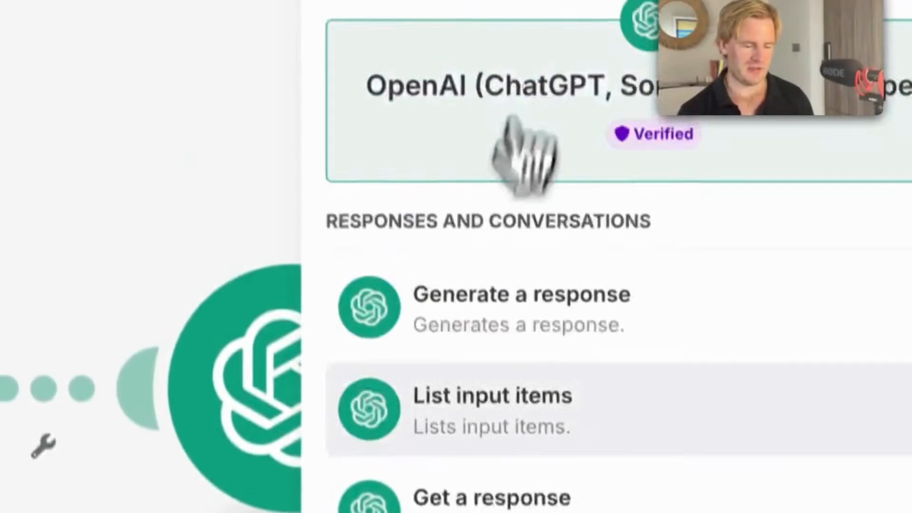
scroll(499, 305, "down", 10)
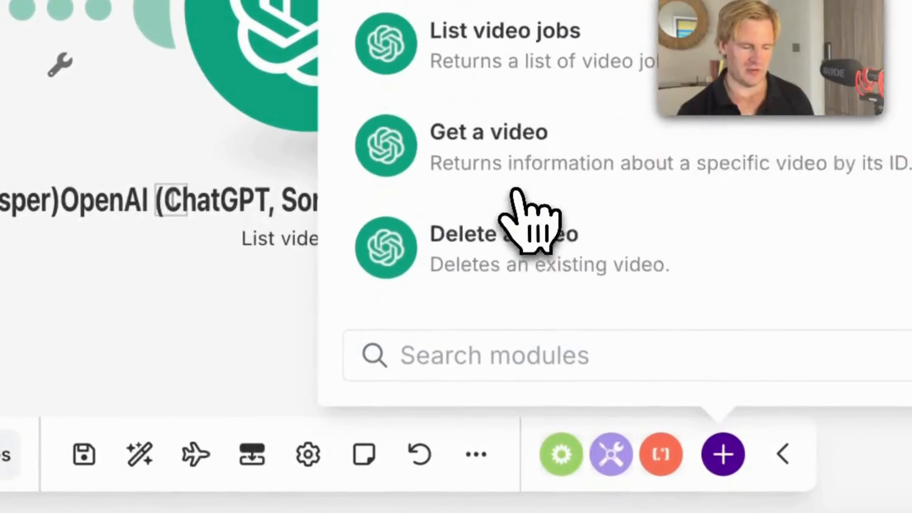
scroll(514, 191, "up", 5)
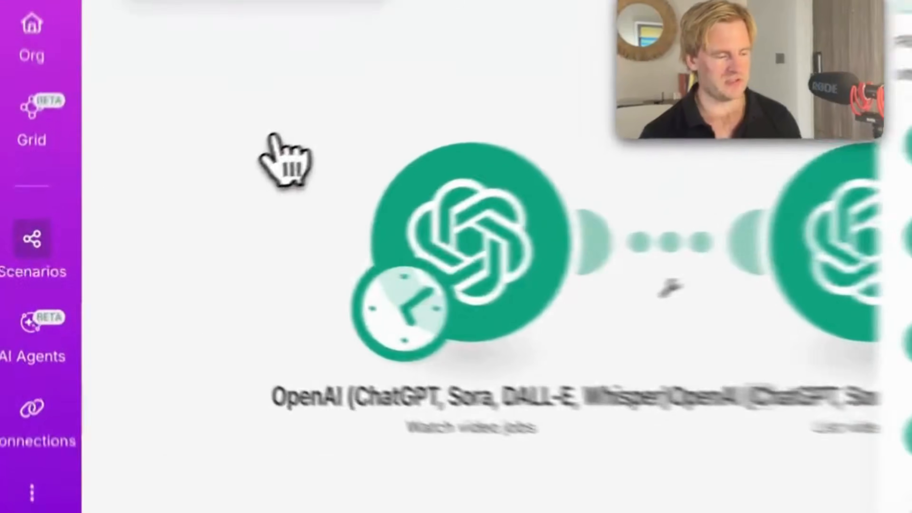
Examine the Watch video jobs module's connection and limit settings without saving, and check the scenario's schedule
left_click_drag(179, 185, 406, 449)
left_click_drag(520, 453, 521, 435)
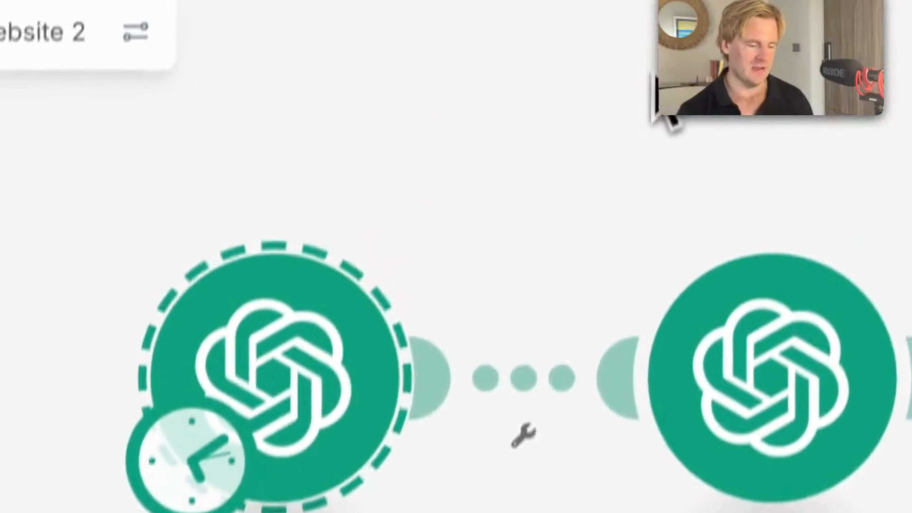
left_click_drag(656, 86, 269, 166)
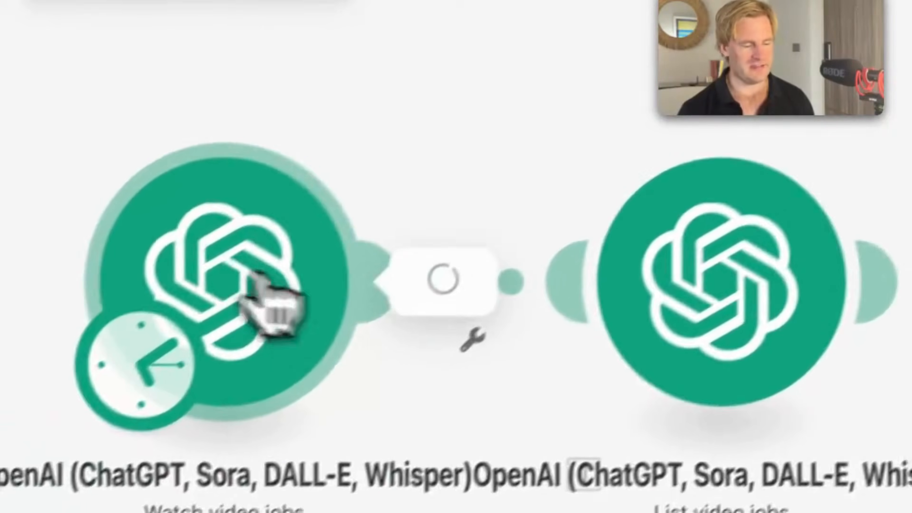
left_click(260, 302)
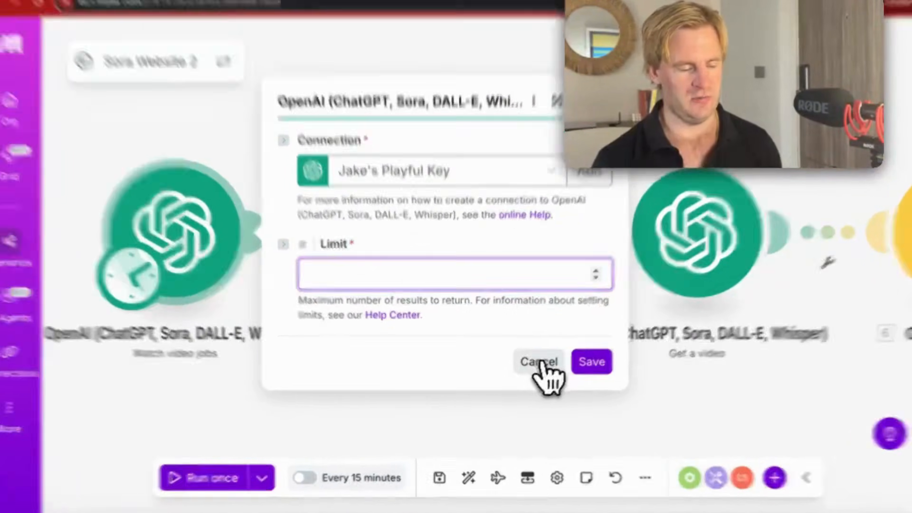
left_click(533, 364)
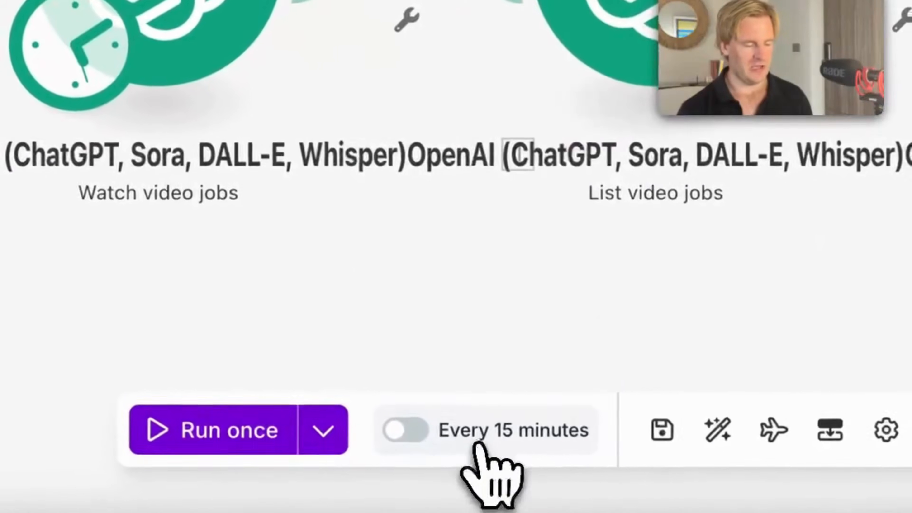
left_click(480, 445)
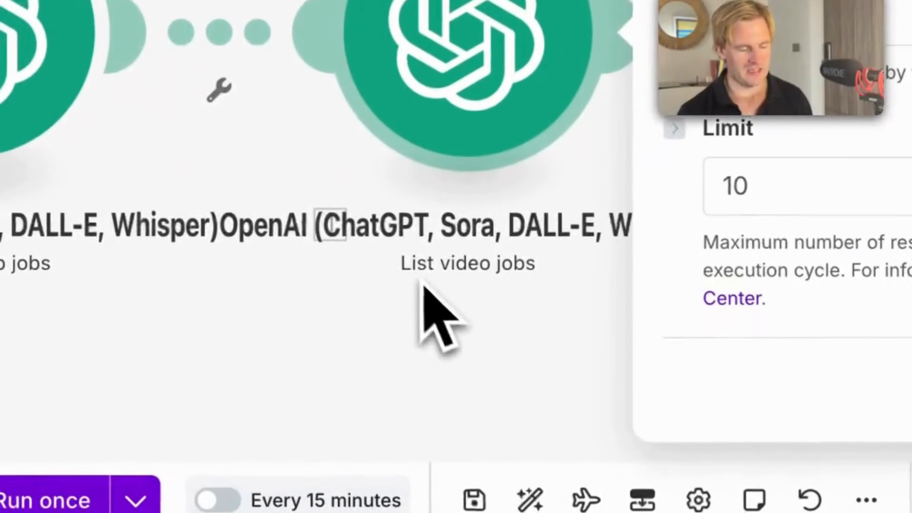
Review the OpenAI module list again, comparing the video, image and audio modules available to the scenario
left_click(248, 285)
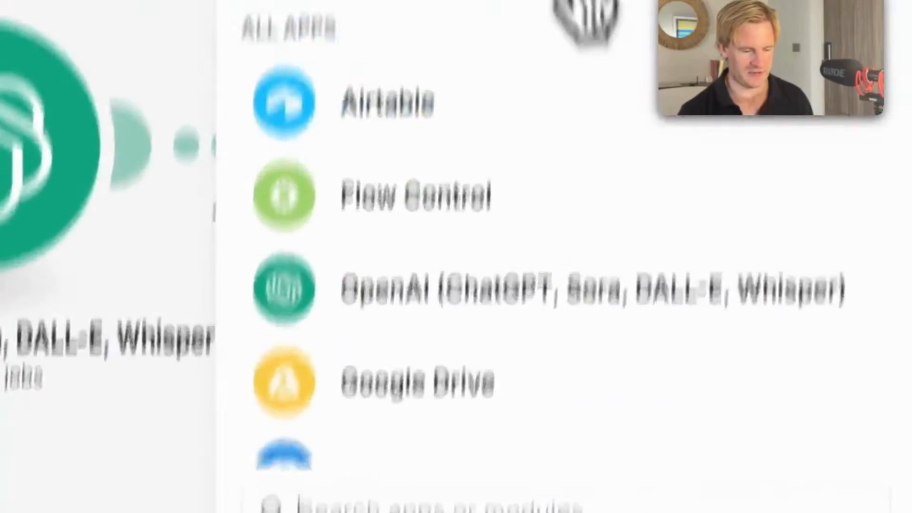
left_click(548, 77)
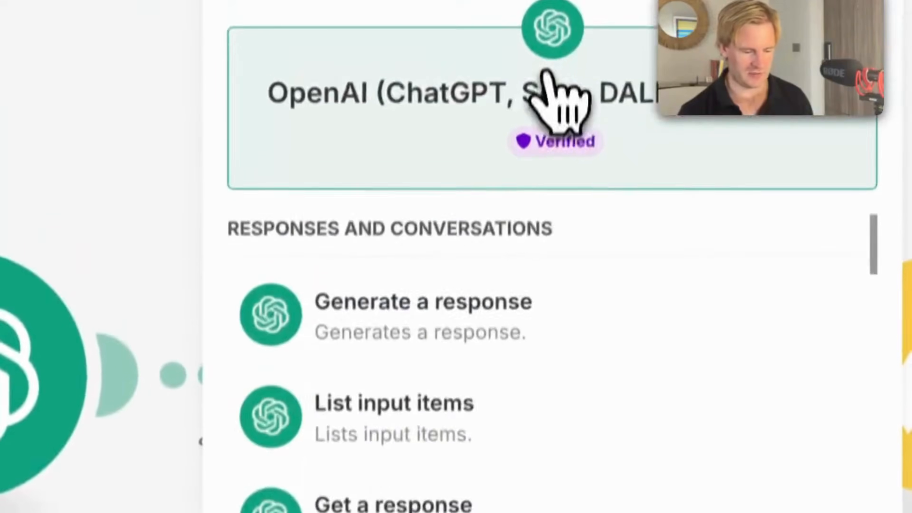
scroll(503, 388, "down", 10)
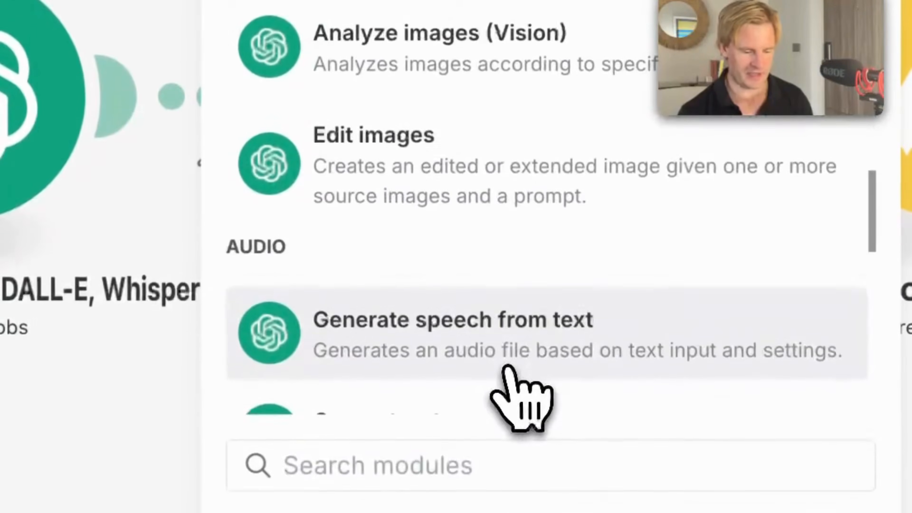
scroll(517, 366, "up", 3)
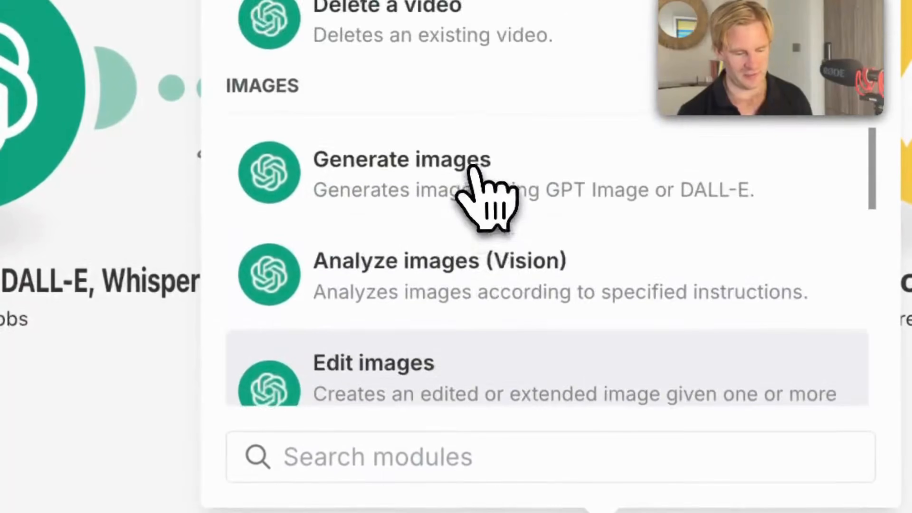
scroll(485, 202, "down", 5)
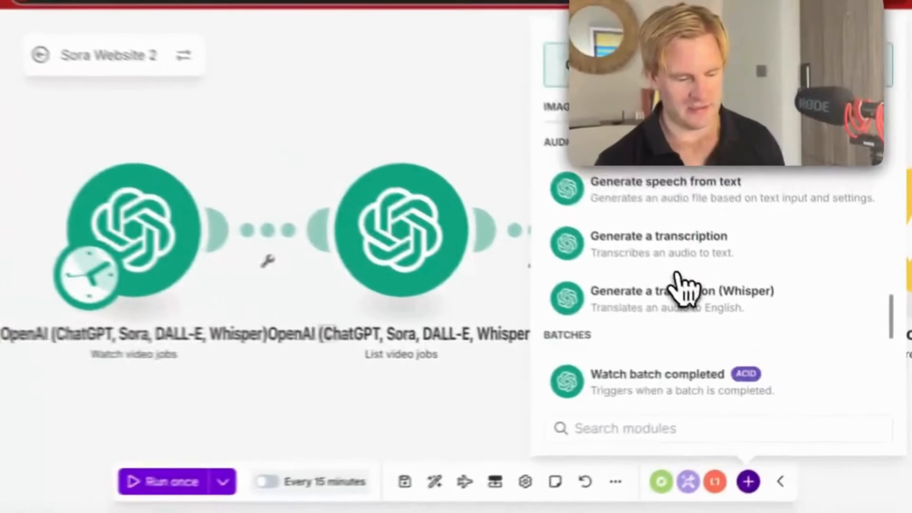
scroll(675, 277, "down", 3)
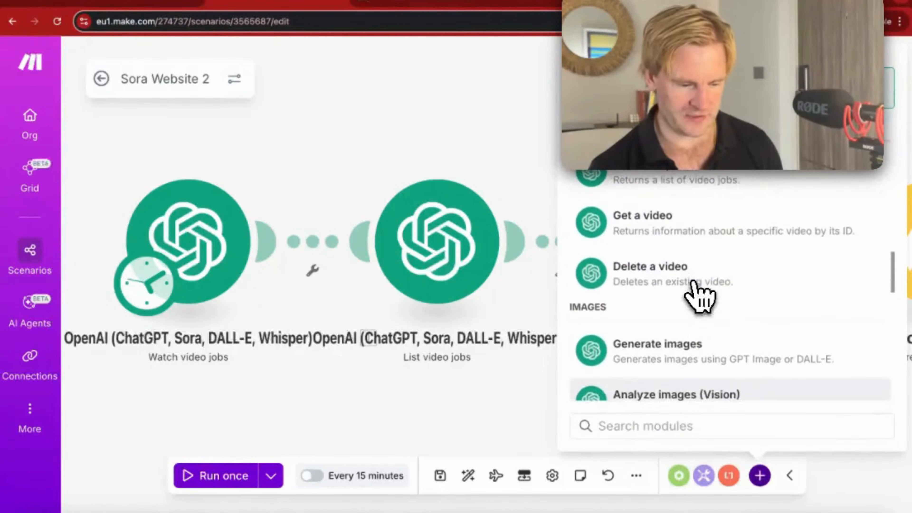
scroll(693, 282, "up", 4)
Check the List video jobs module's sort order and limit, and save its settings
left_click(366, 313)
left_click(402, 241)
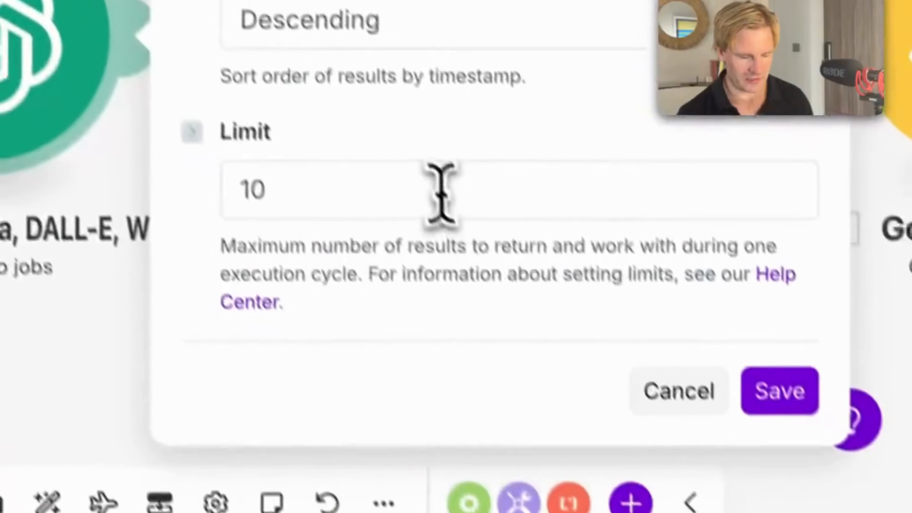
double_click(603, 427)
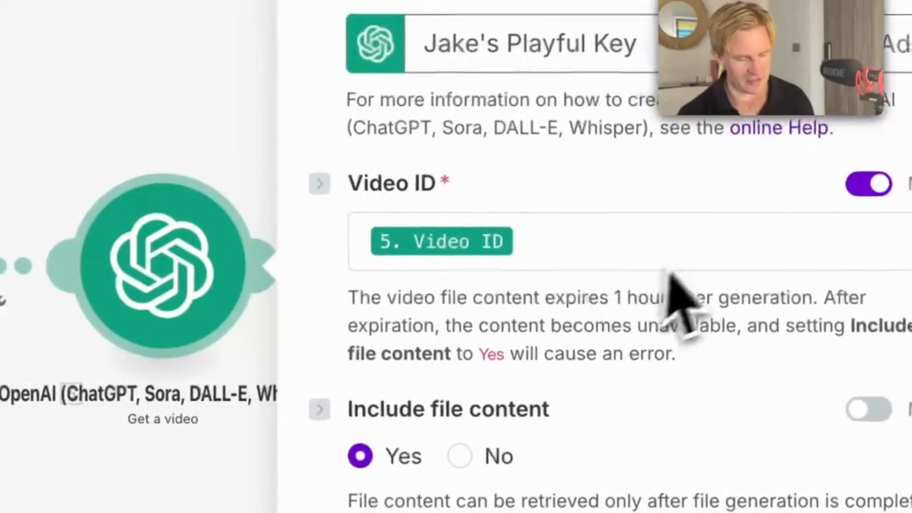
Check the Get a video module's Video ID mapping and Include file content option, and save the module
left_click(631, 241)
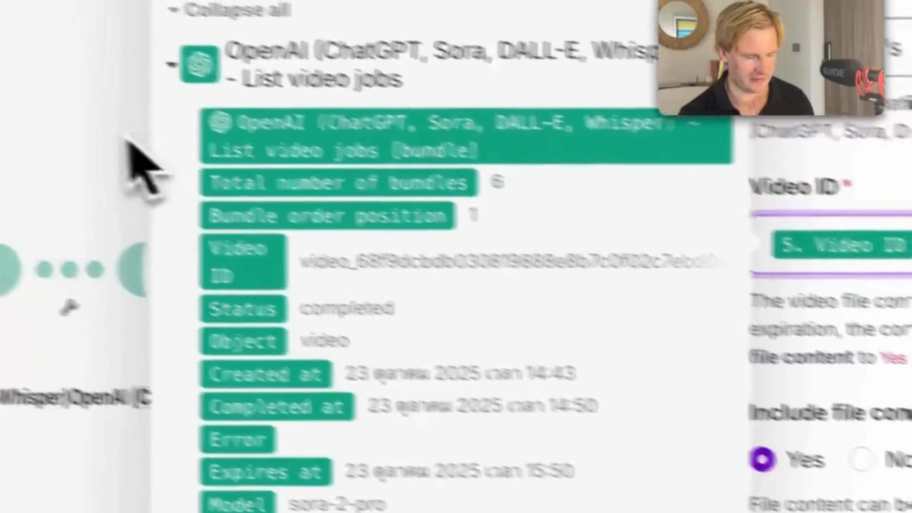
left_click(65, 143)
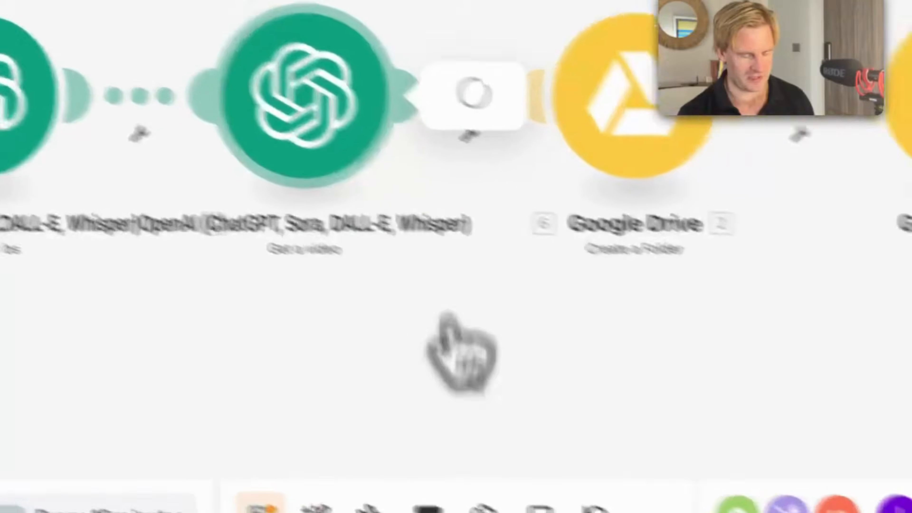
left_click(306, 93)
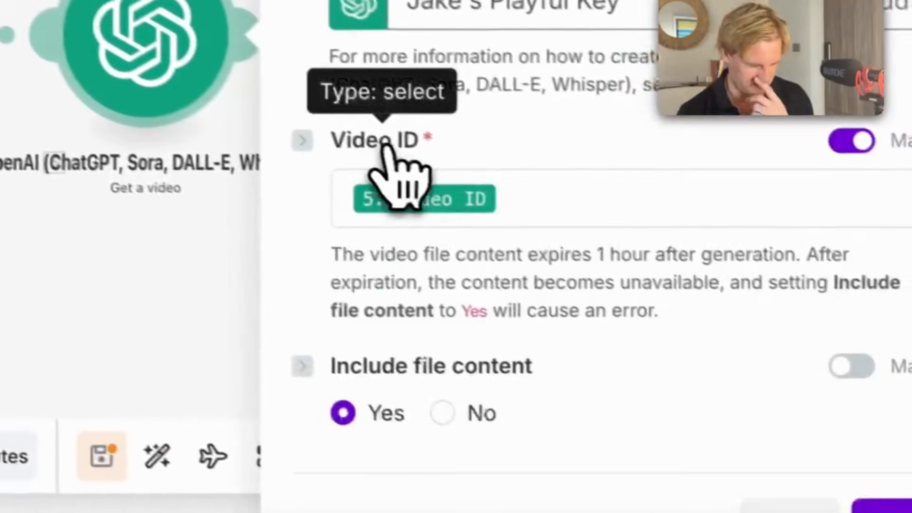
scroll(401, 179, "down", 5)
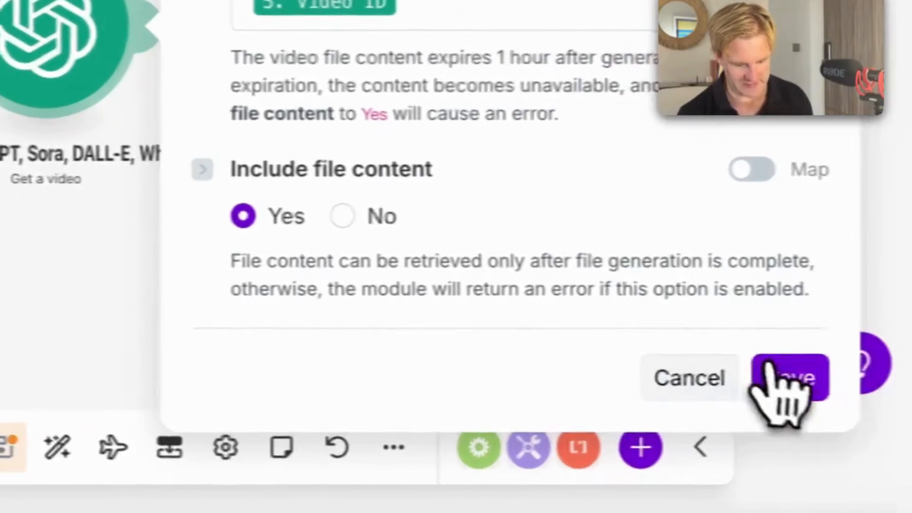
left_click(870, 379)
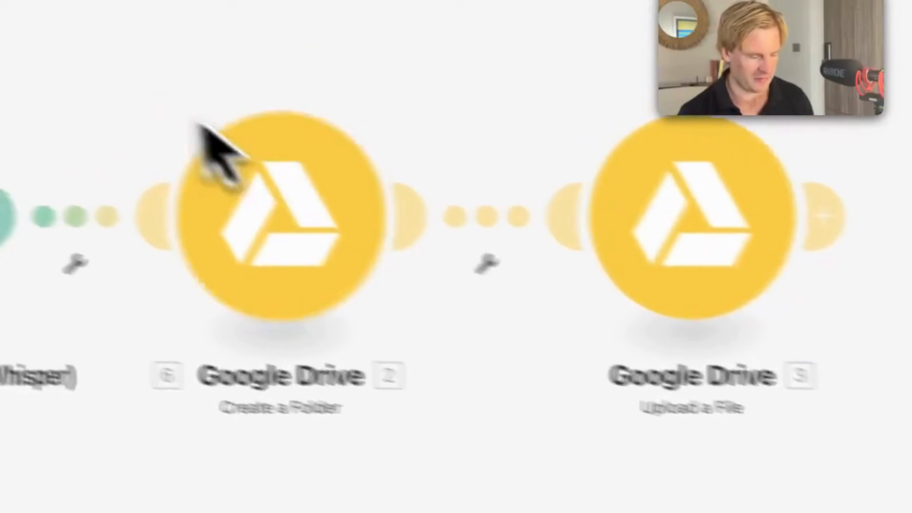
Review the Google Drive Create a Folder module's folder location, timestamped folder name and sharing option, and save it
left_click_drag(86, 73, 483, 511)
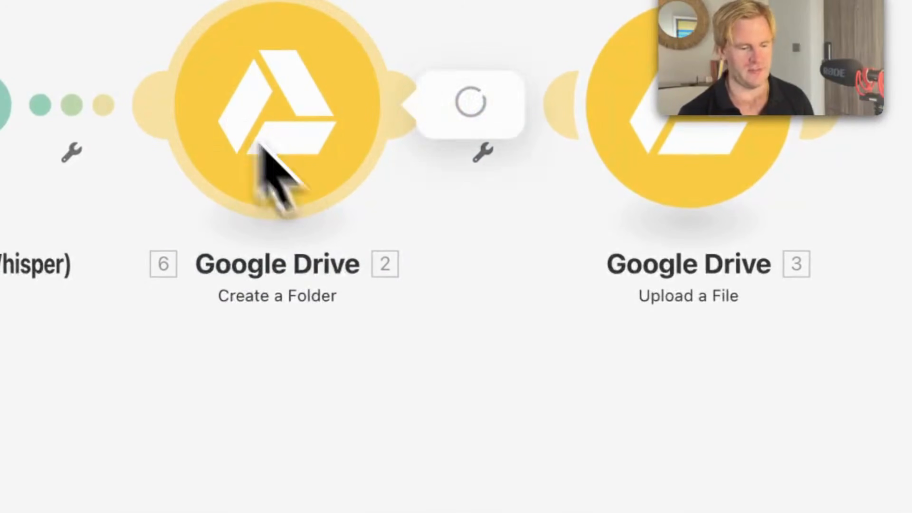
scroll(755, 312, "down", 3)
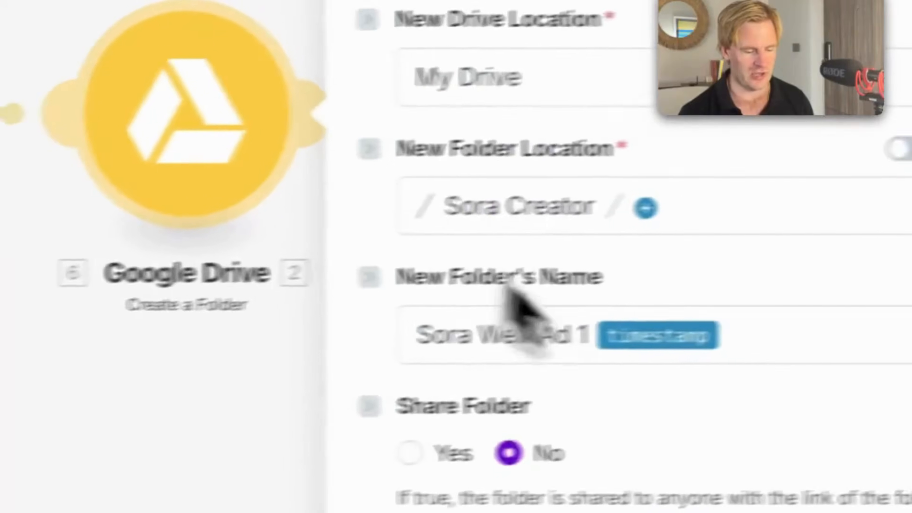
left_click(697, 330)
key("ctrl+a")
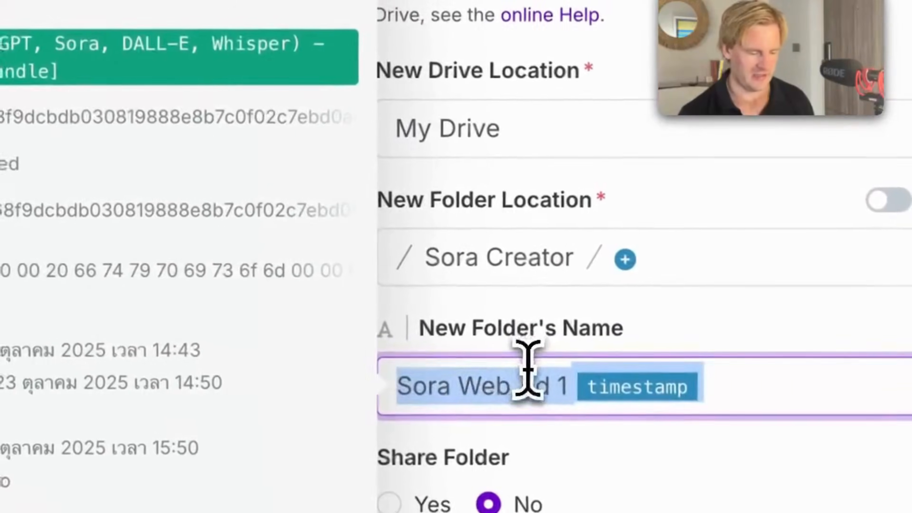
left_click(491, 360)
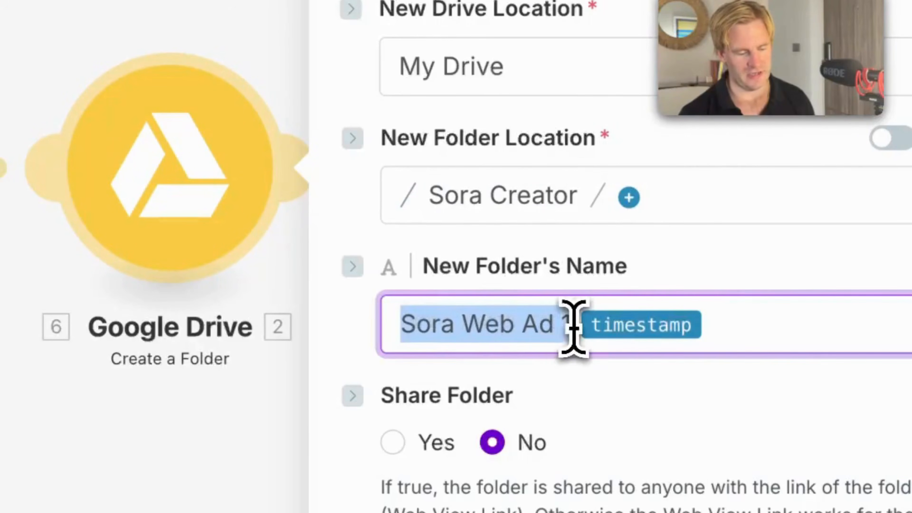
left_click(788, 327)
left_click(708, 462)
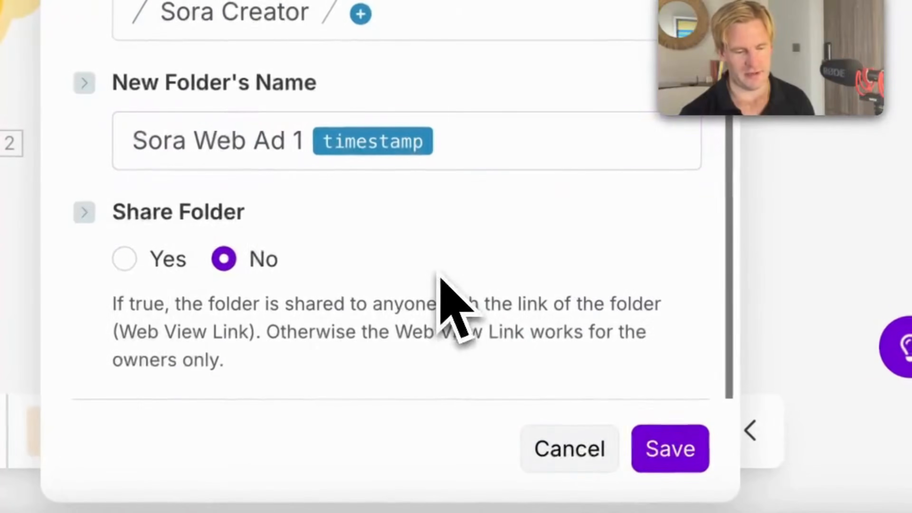
left_click(647, 465)
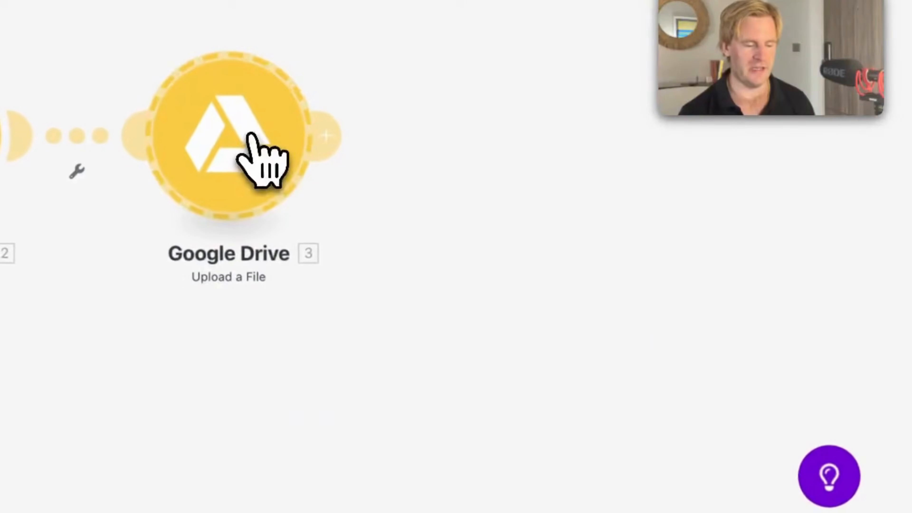
Review the Google Drive Upload a File module's Folder ID mapping, available Create a Folder outputs and video file source, and save it
left_click(561, 296)
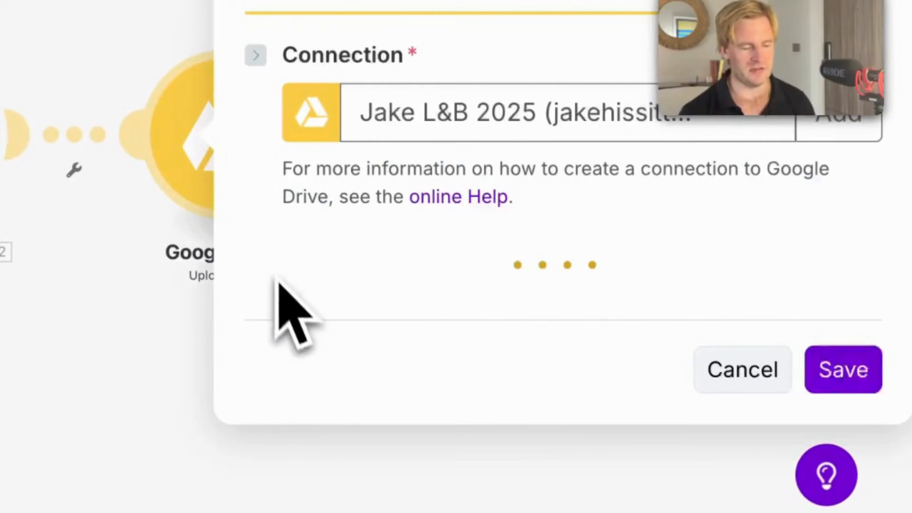
scroll(575, 298, "down", 5)
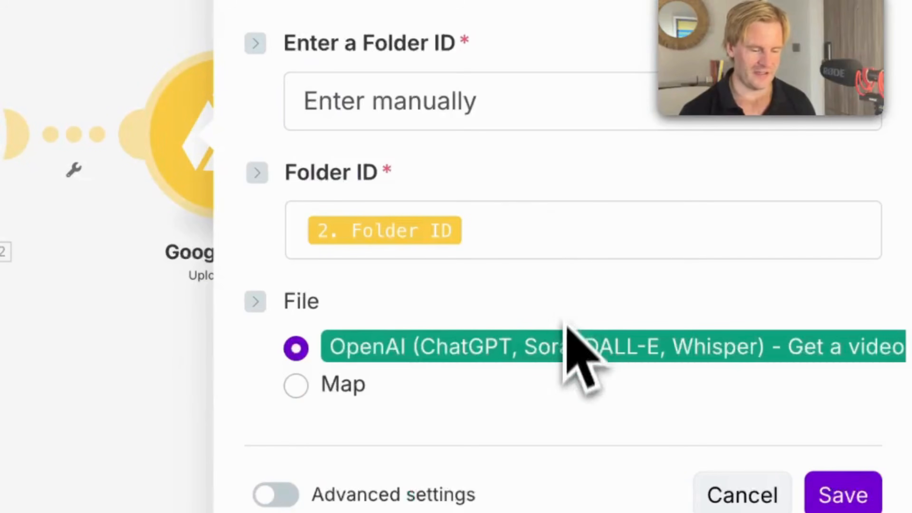
left_click(567, 220)
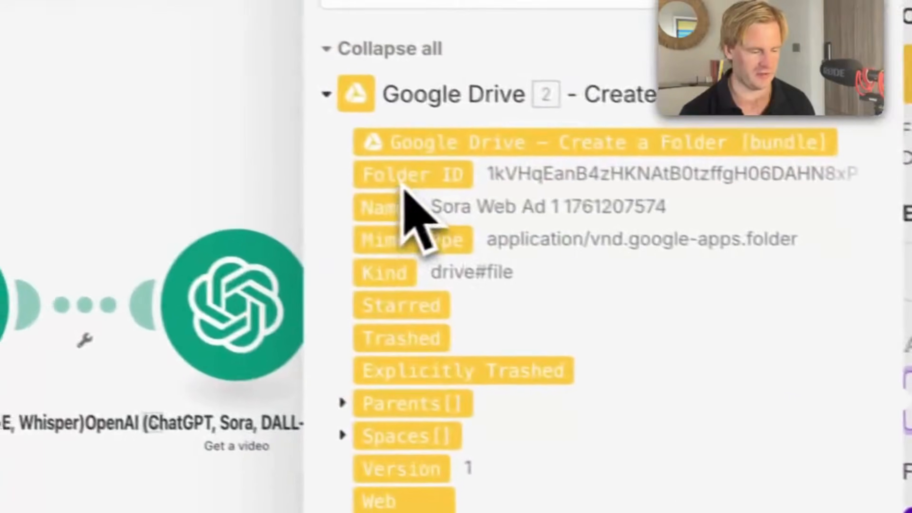
left_click(401, 181)
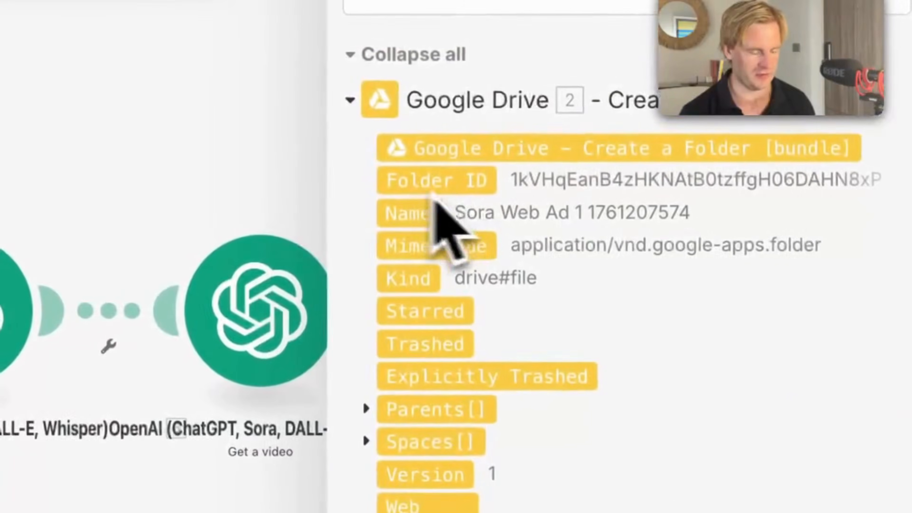
scroll(463, 287, "down", 3)
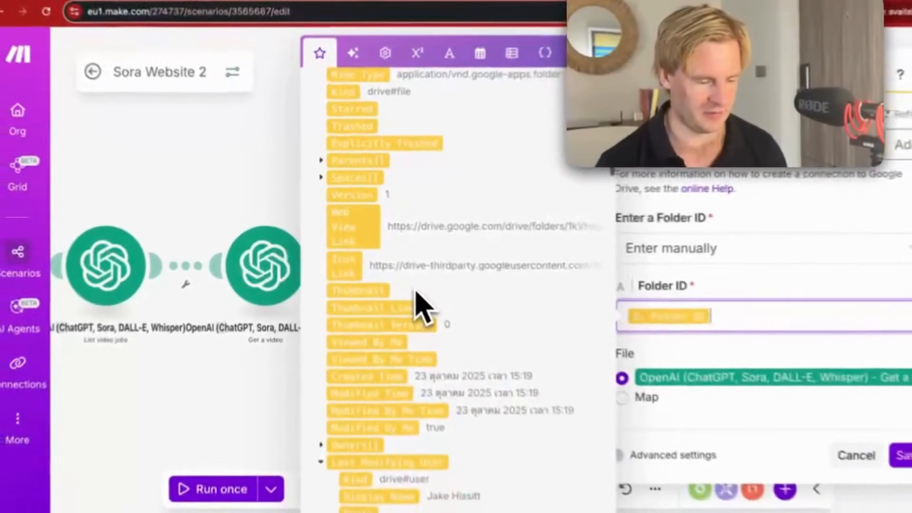
scroll(422, 306, "down", 5)
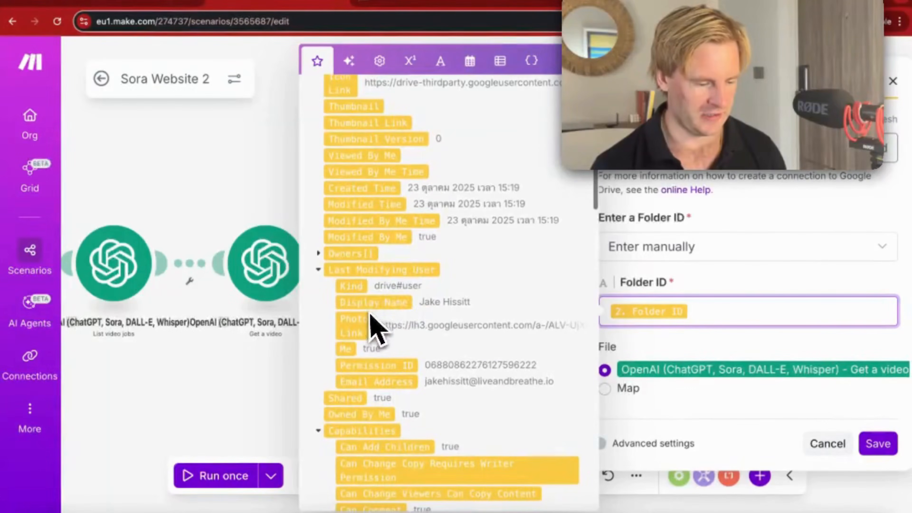
scroll(370, 316, "down", 3)
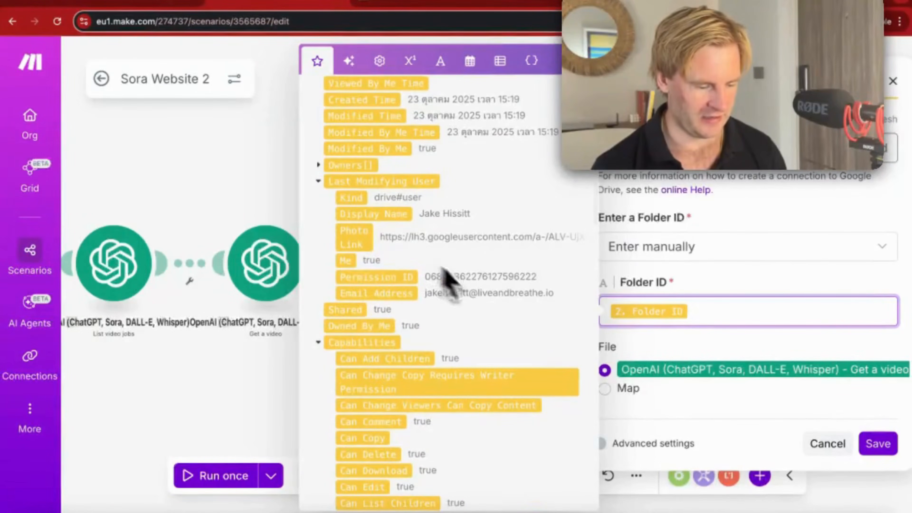
scroll(449, 280, "down", 20)
scroll(496, 320, "up", 6)
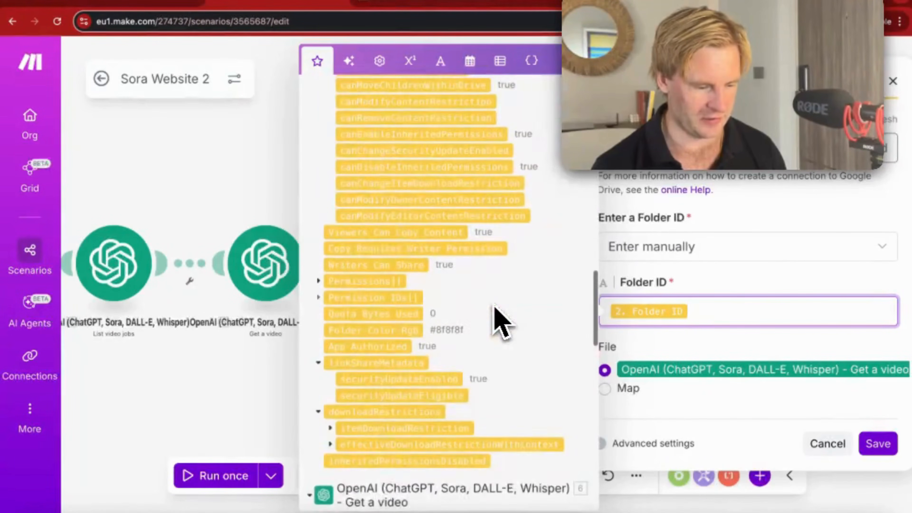
scroll(498, 322, "up", 15)
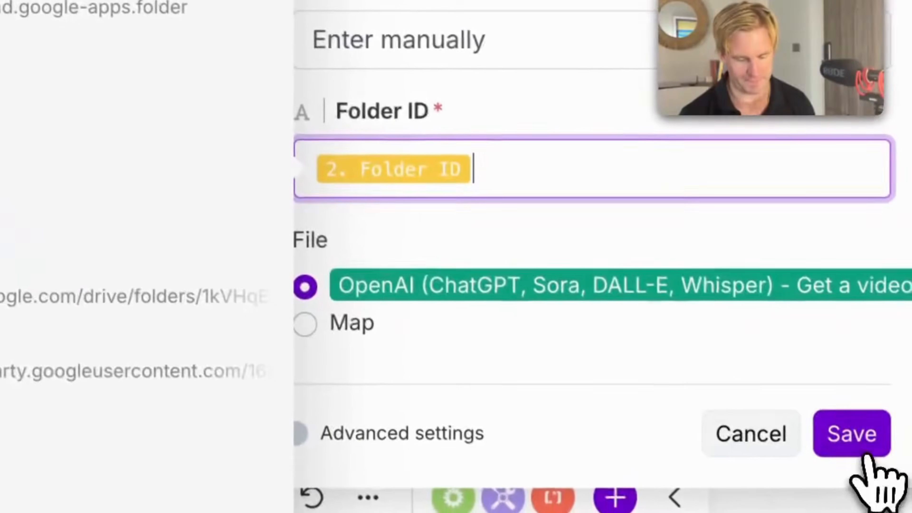
left_click(865, 453)
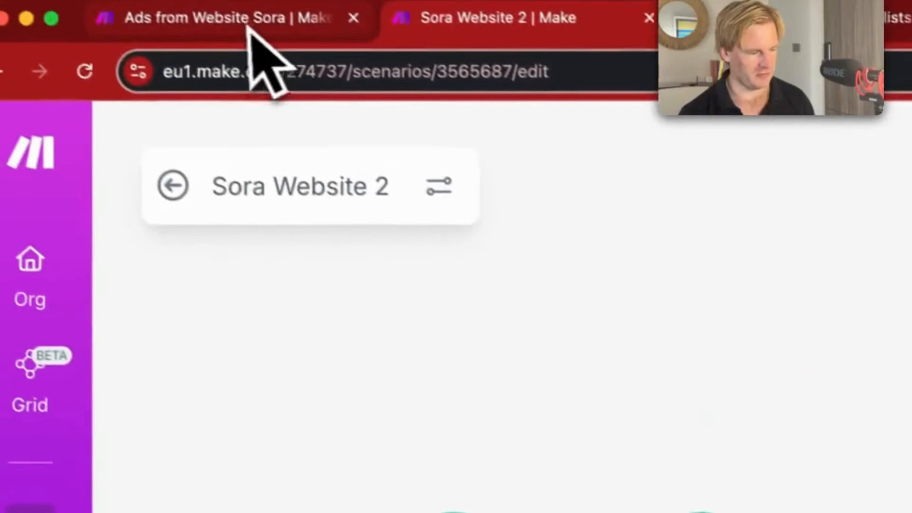
View the generated Sora video in the browser and return to the Ads from Website Sora scenario
left_click(247, 25)
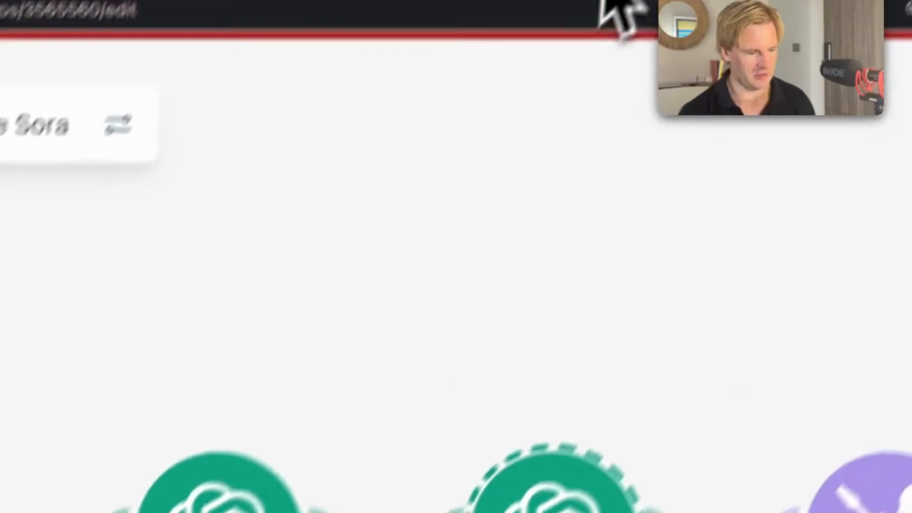
left_click(560, 23)
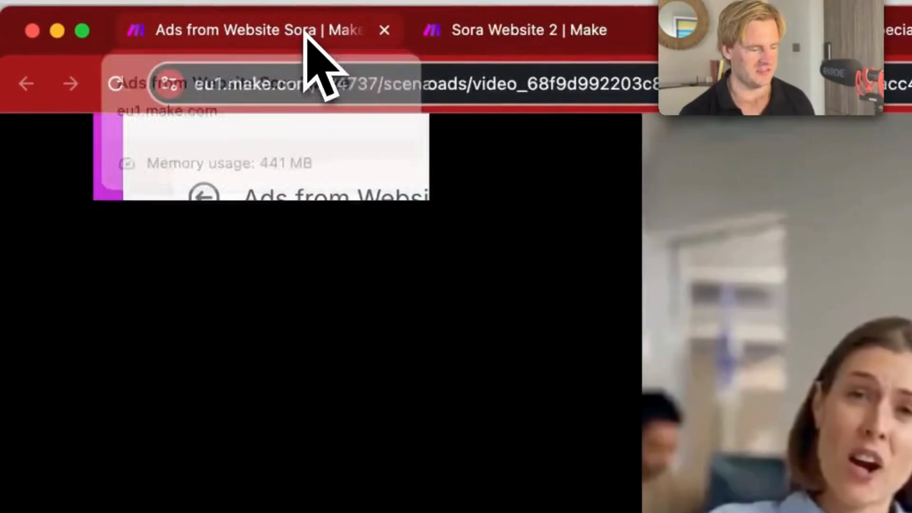
left_click(304, 31)
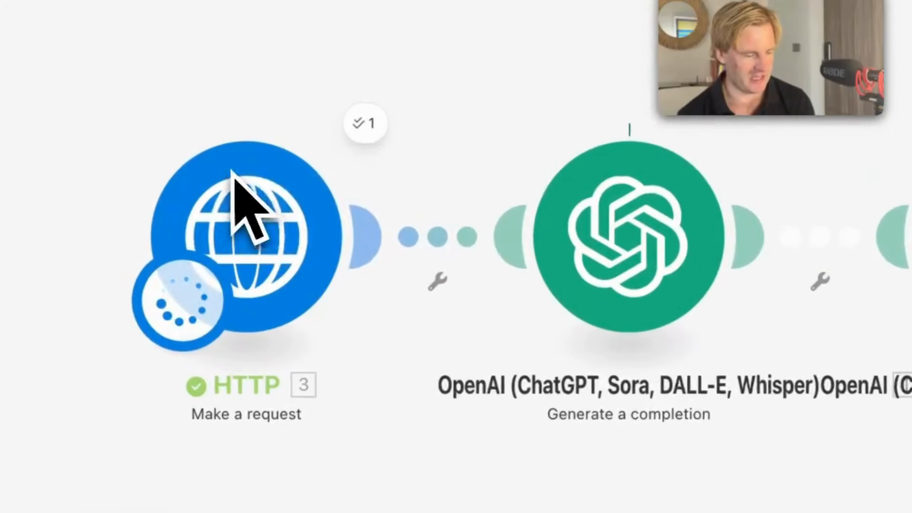
Inspect the HTTP module's run result, reading the website HTML returned in the output's Data field
left_click(374, 131)
scroll(607, 383, "down", 5)
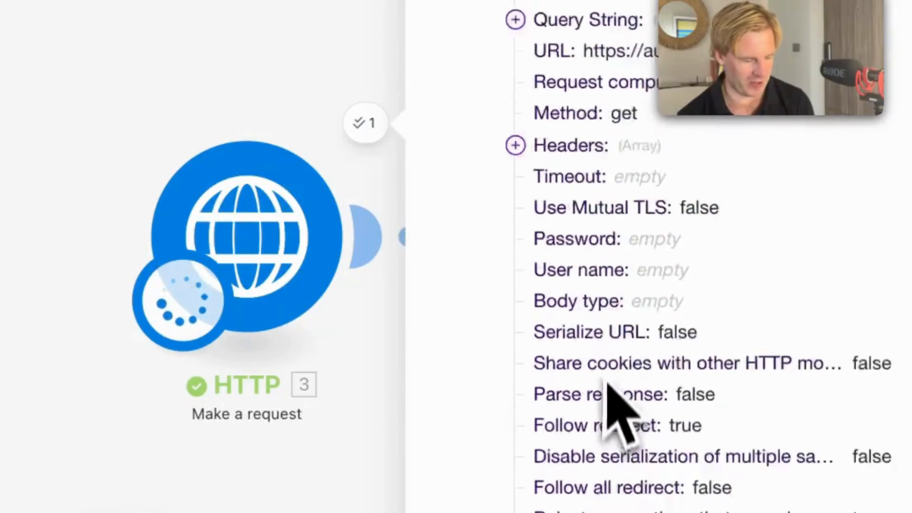
scroll(603, 391, "down", 1)
scroll(536, 392, "down", 5)
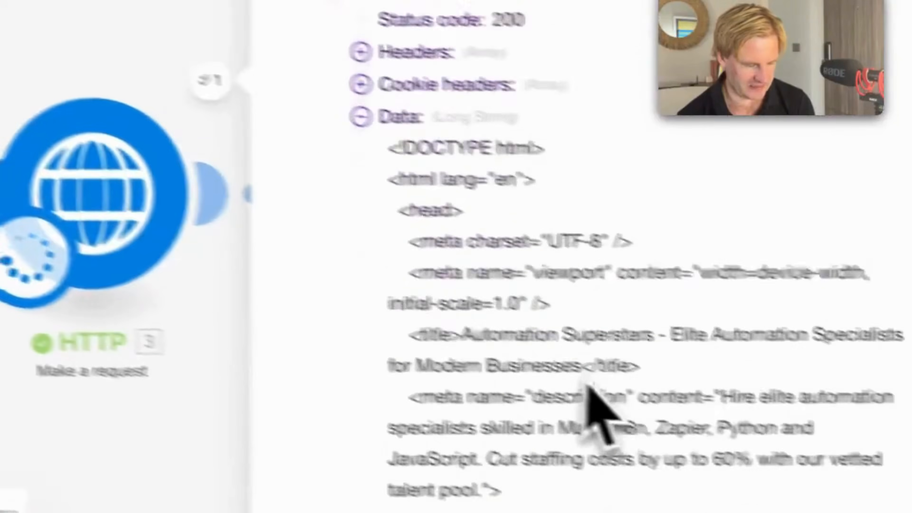
left_click_drag(359, 187, 386, 112)
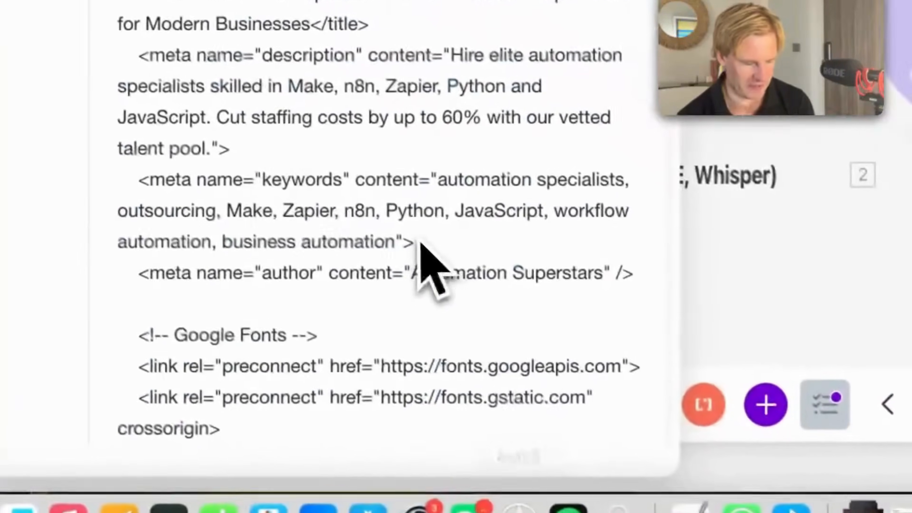
scroll(510, 323, "down", 5)
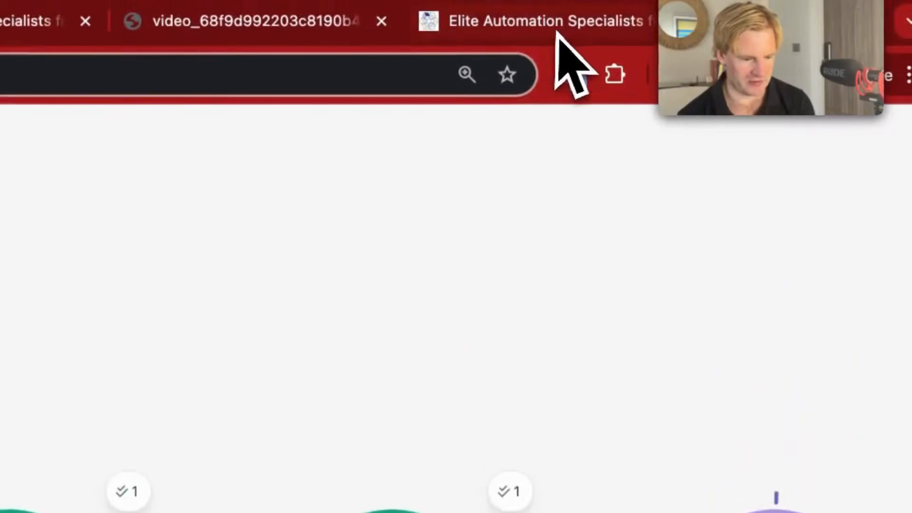
Look through the live Automation Superstars website that was scraped and return to the Ads from Website Sora scenario
left_click(556, 45)
scroll(397, 367, "down", 10)
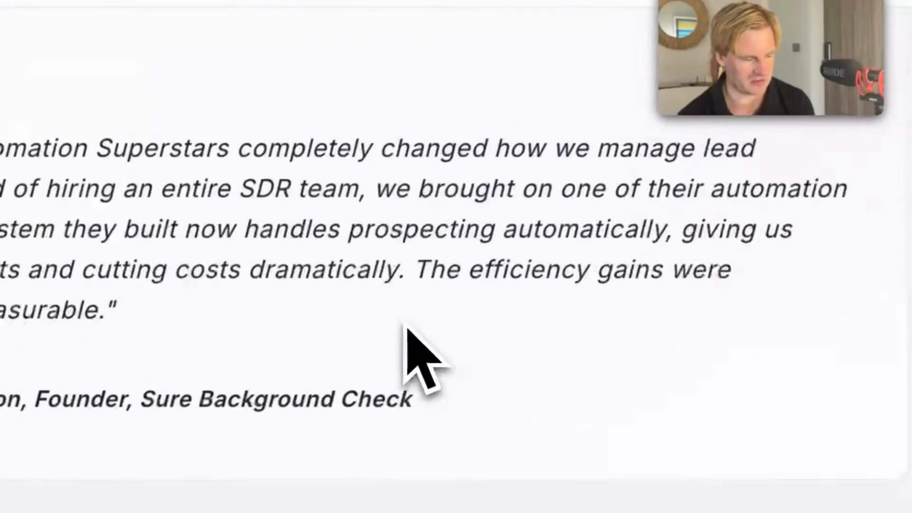
scroll(407, 327, "up", 15)
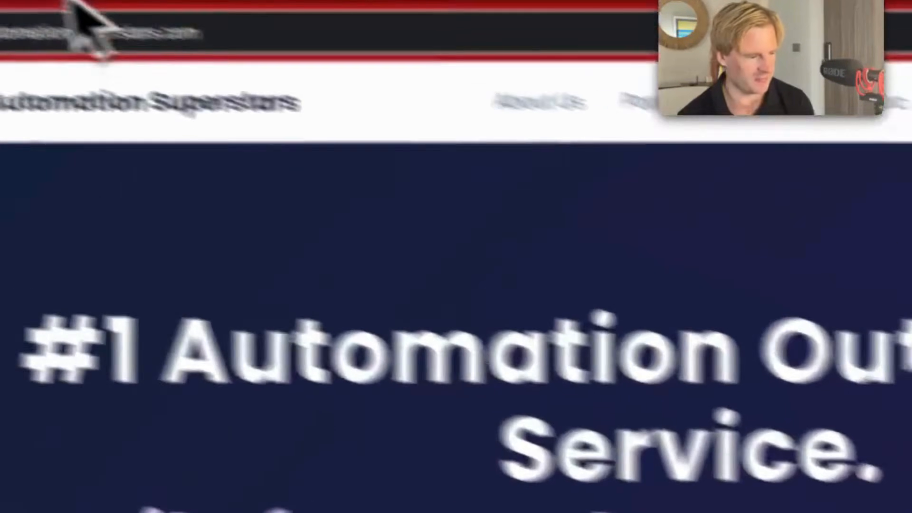
left_click(81, 21)
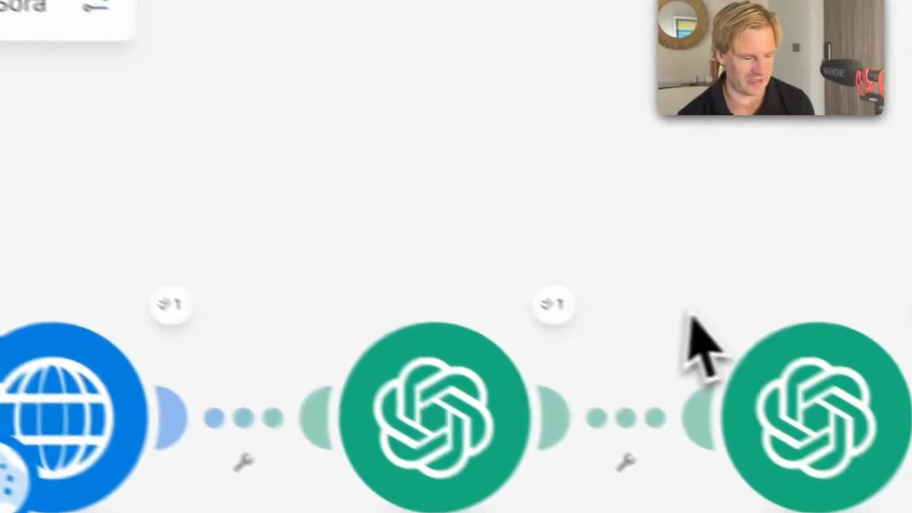
Open the Generate a completion module's run result and expand the first Choices entry in its output
left_click(312, 288)
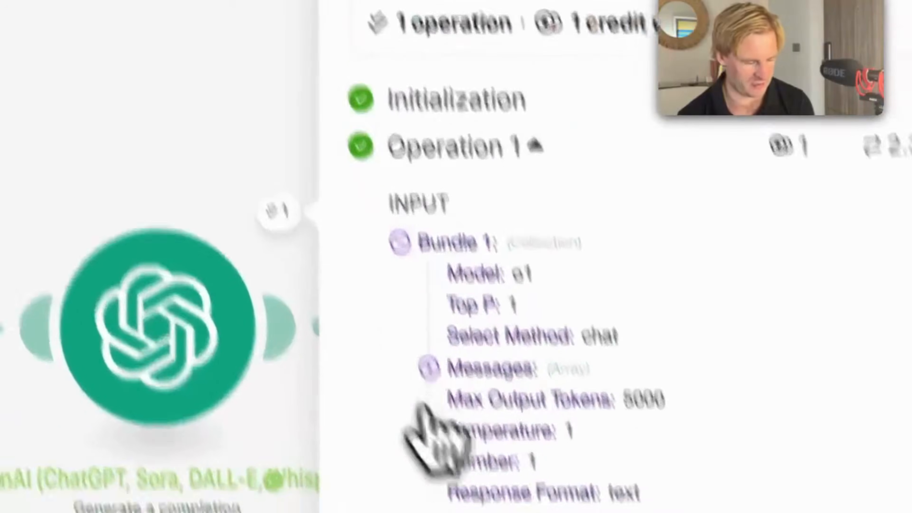
scroll(420, 410, "down", 6)
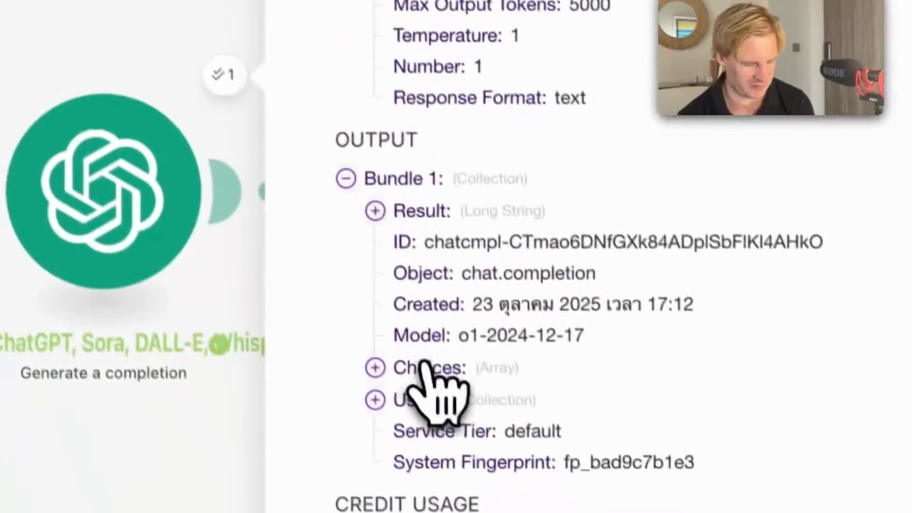
left_click(428, 354)
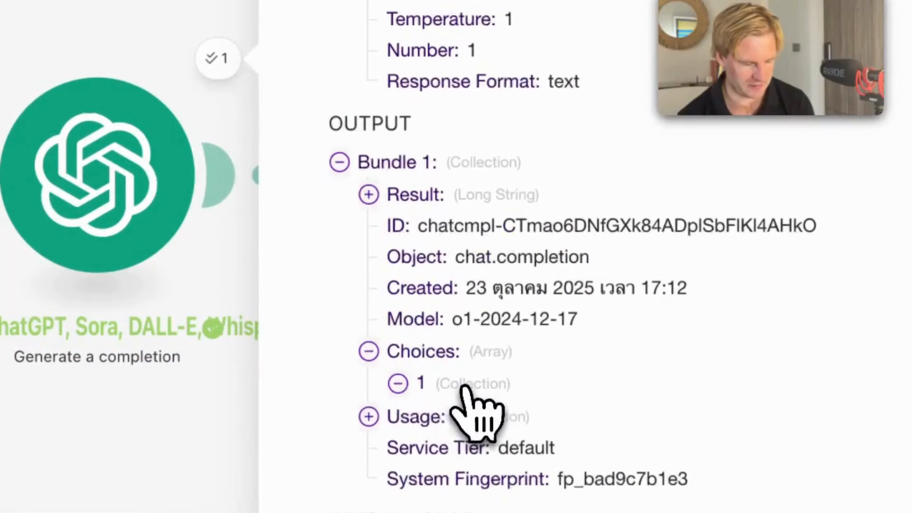
left_click(463, 384)
scroll(463, 387, "down", 7)
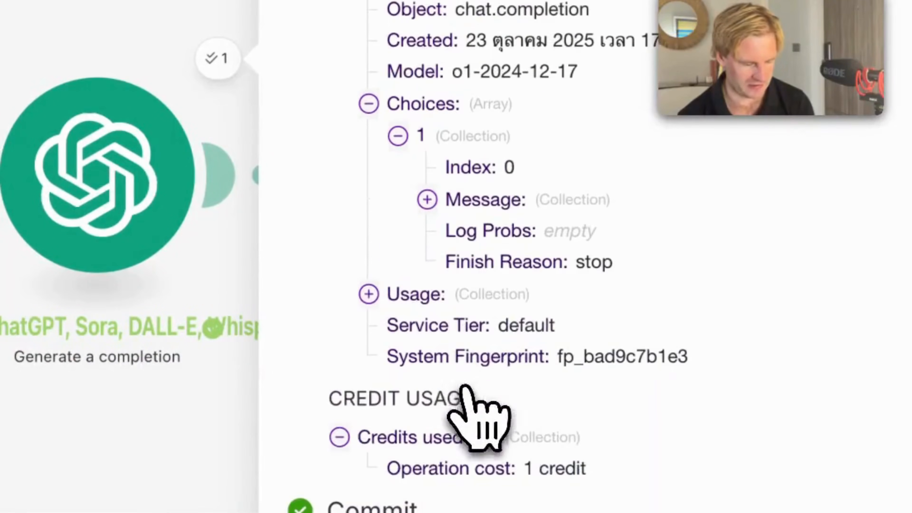
Expand the assistant message inside the completion's Choices output to show its full Content text
key("Escape")
left_click(427, 203)
left_click(217, 59)
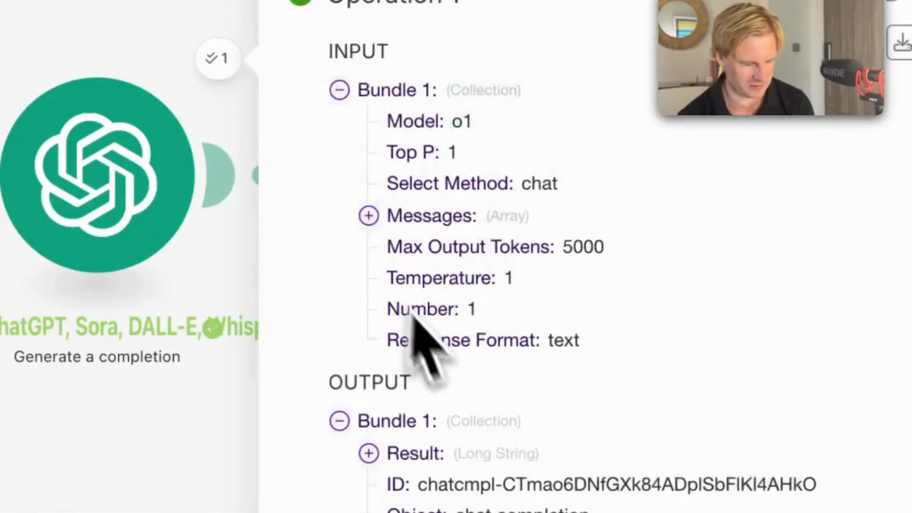
scroll(417, 336, "down", 8)
scroll(466, 424, "down", 2)
left_click(387, 256)
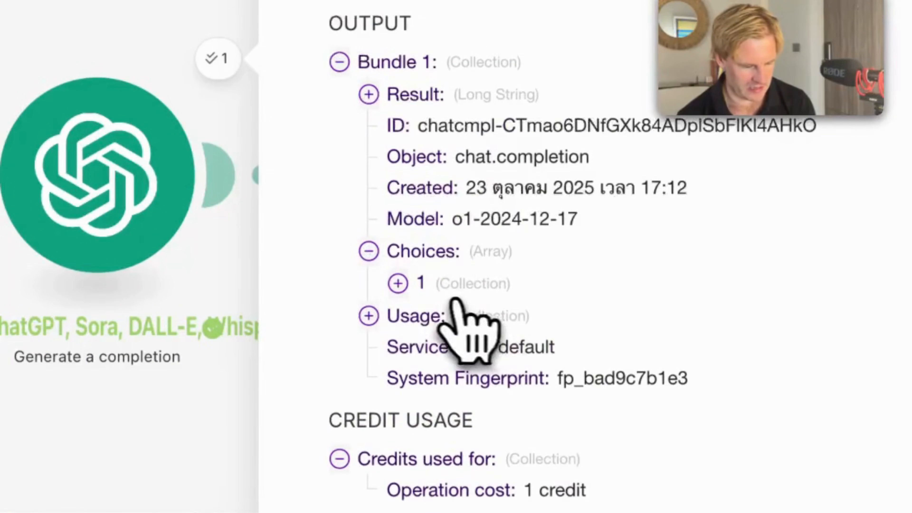
left_click(488, 350)
scroll(550, 266, "down", 5)
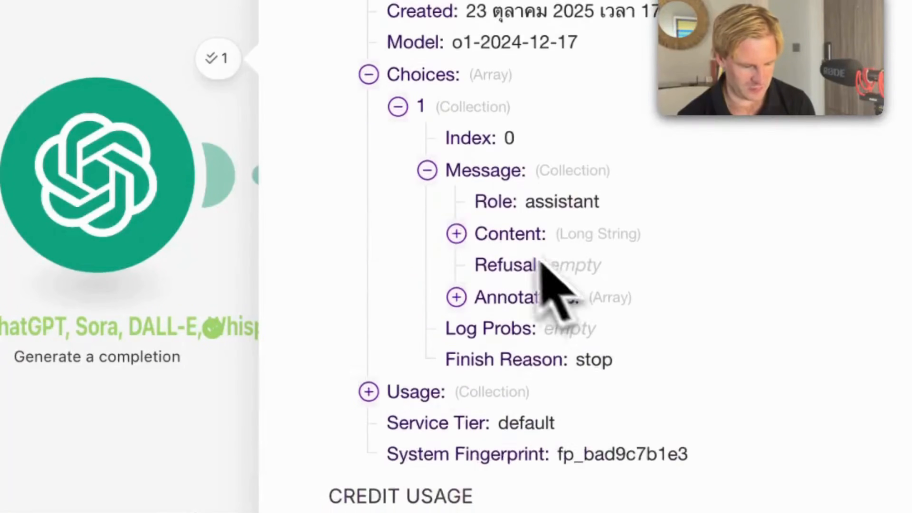
left_click(519, 243)
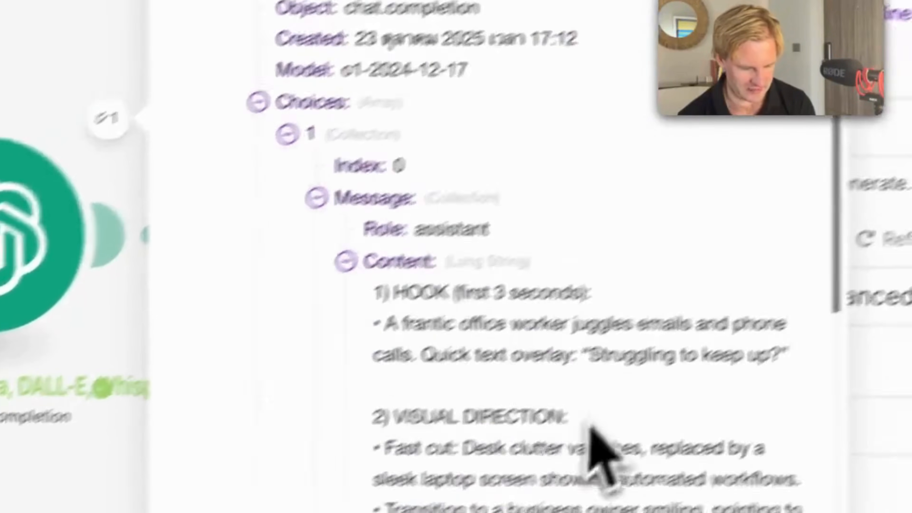
Read the generated ad script's Hook and Visual Direction sections, highlighting their text
scroll(592, 431, "down", 5)
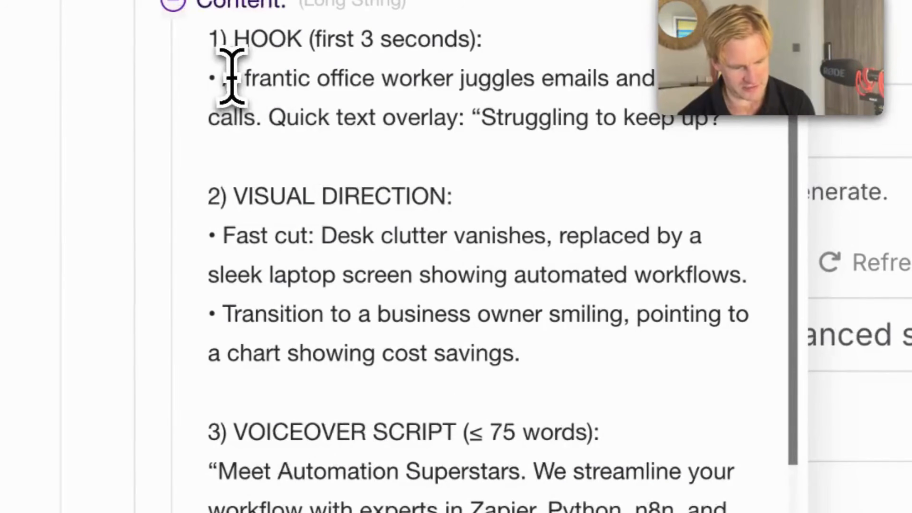
left_click_drag(231, 77, 447, 119)
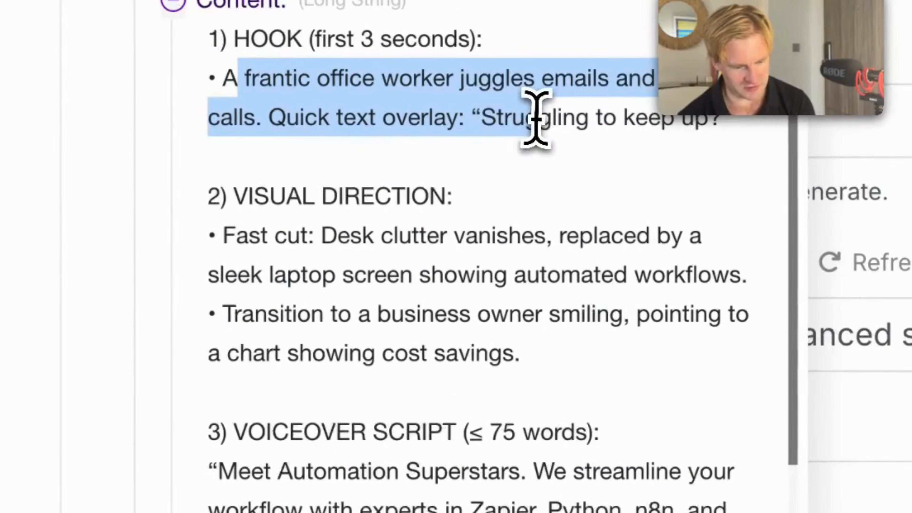
left_click_drag(594, 130, 719, 120)
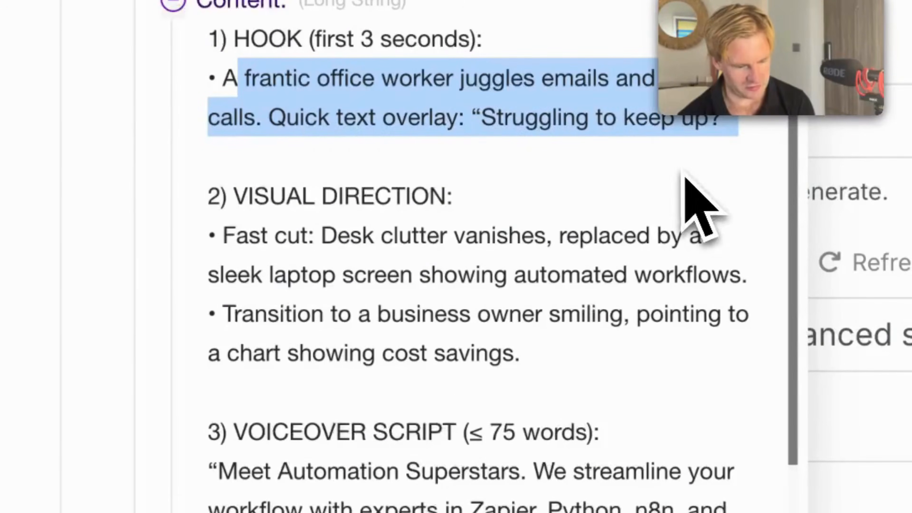
scroll(646, 230, "down", 1)
scroll(632, 223, "down", 4)
left_click_drag(632, 201, 259, 72)
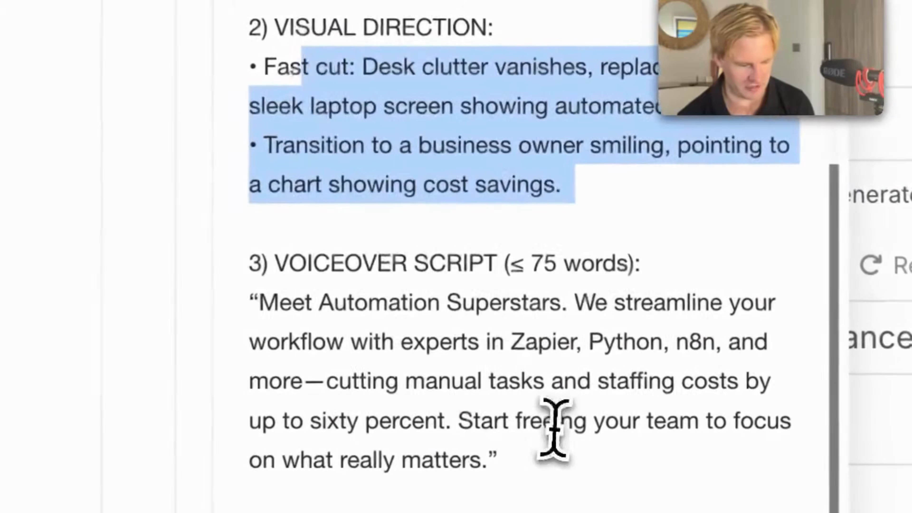
Read the ad script's Voiceover Script, Call-to-Action and closing sections, highlighting the text along the way
left_click_drag(513, 420, 287, 308)
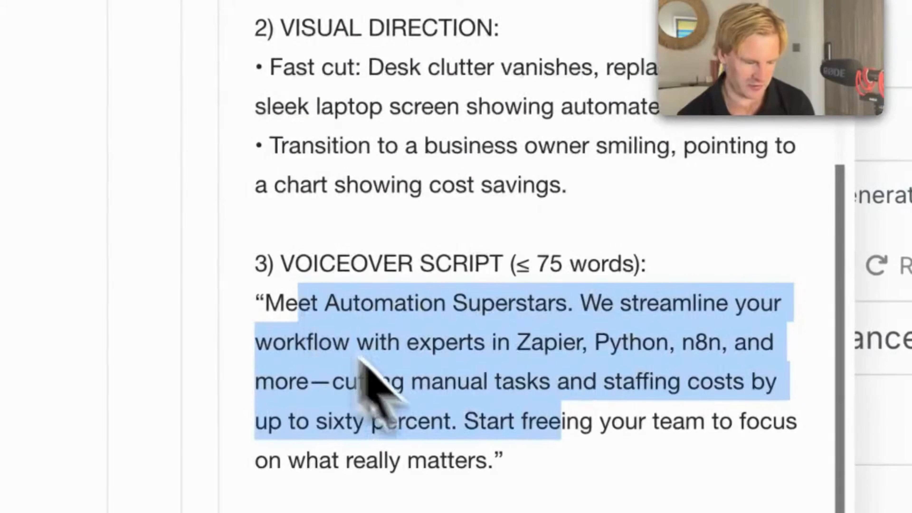
scroll(503, 431, "down", 5)
left_click_drag(601, 488, 277, 377)
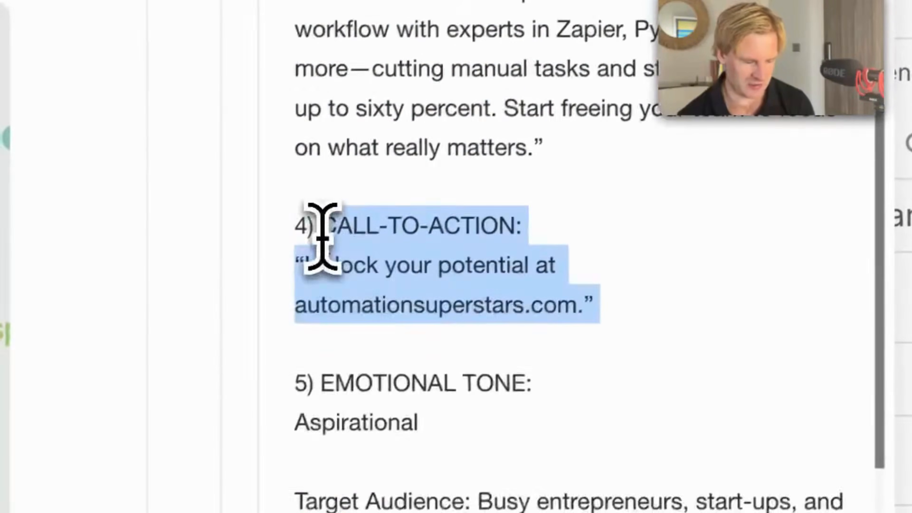
scroll(535, 286, "down", 5)
left_click_drag(535, 285, 280, 189)
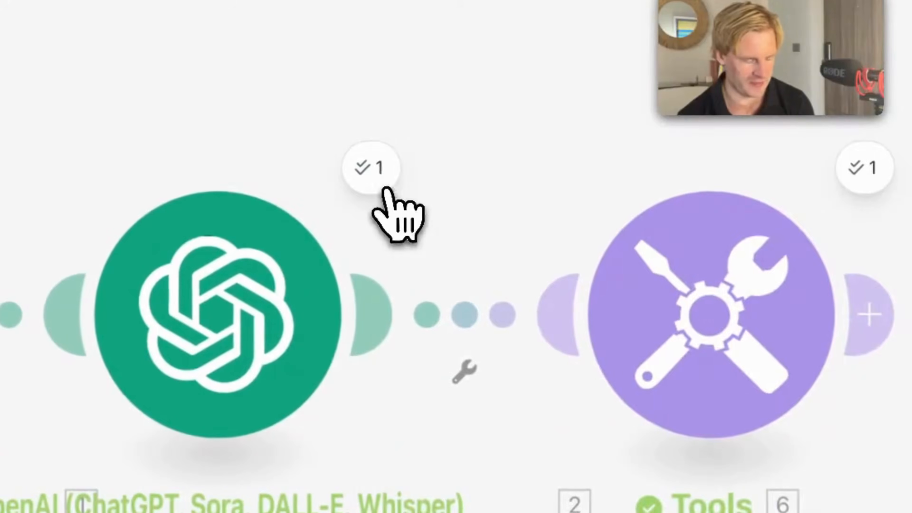
Open the Generate a video module's run result and read through the full Prompt sent to Sora
left_click(838, 240)
scroll(600, 428, "down", 5)
left_click(487, 102)
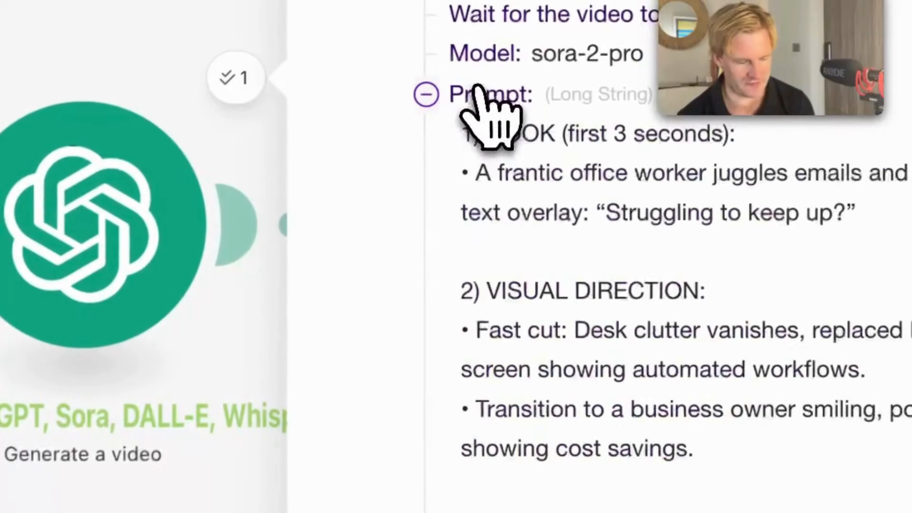
scroll(693, 457, "down", 6)
scroll(679, 435, "down", 10)
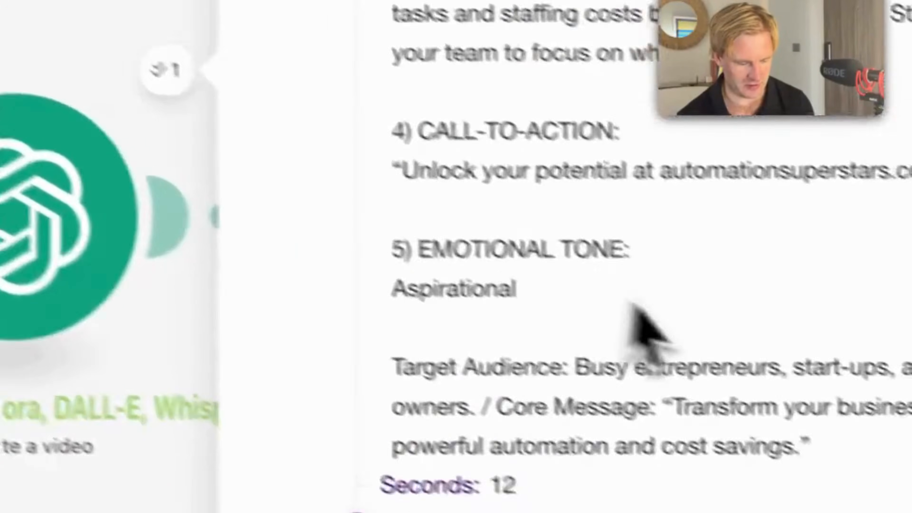
Check the Generate a video module's output bundle and highlight the video job's Status value
scroll(715, 323, "down", 10)
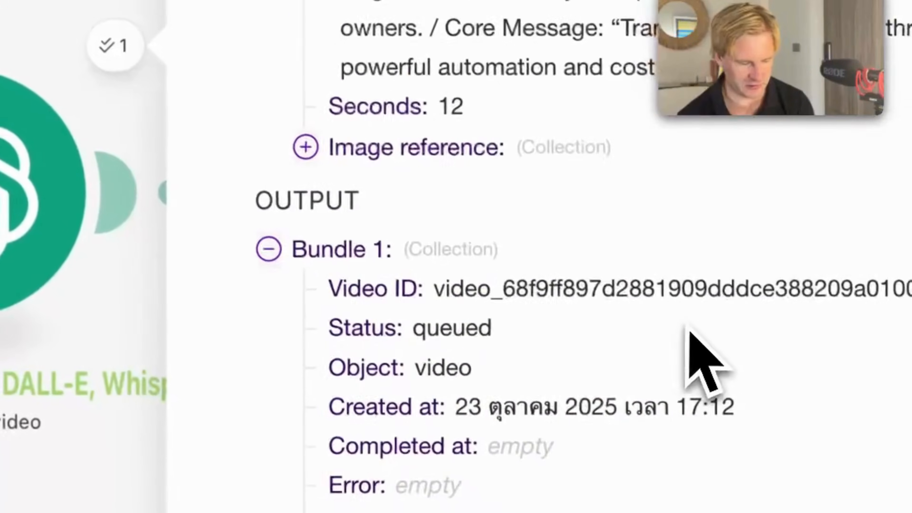
scroll(691, 345, "down", 5)
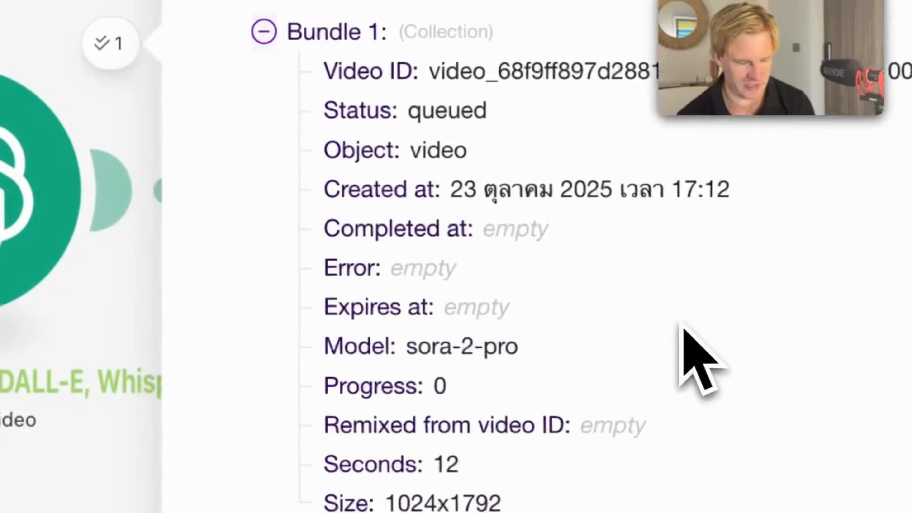
double_click(478, 101)
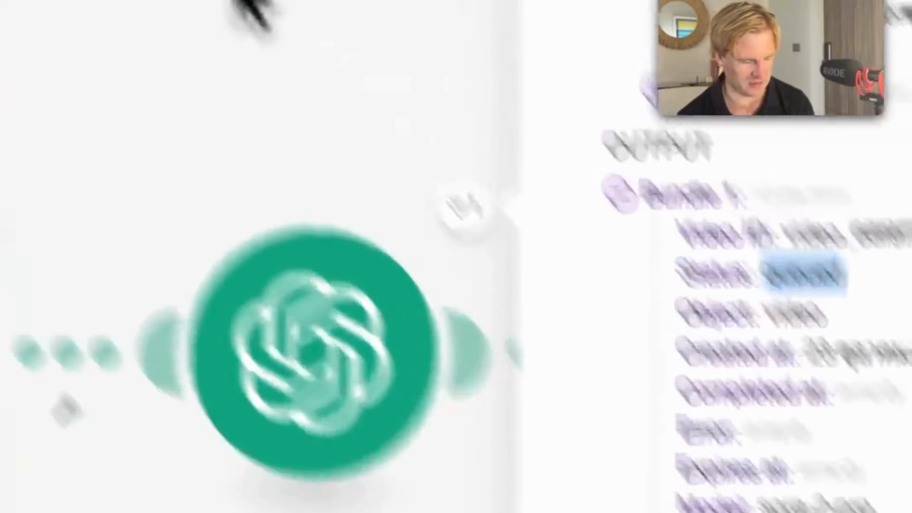